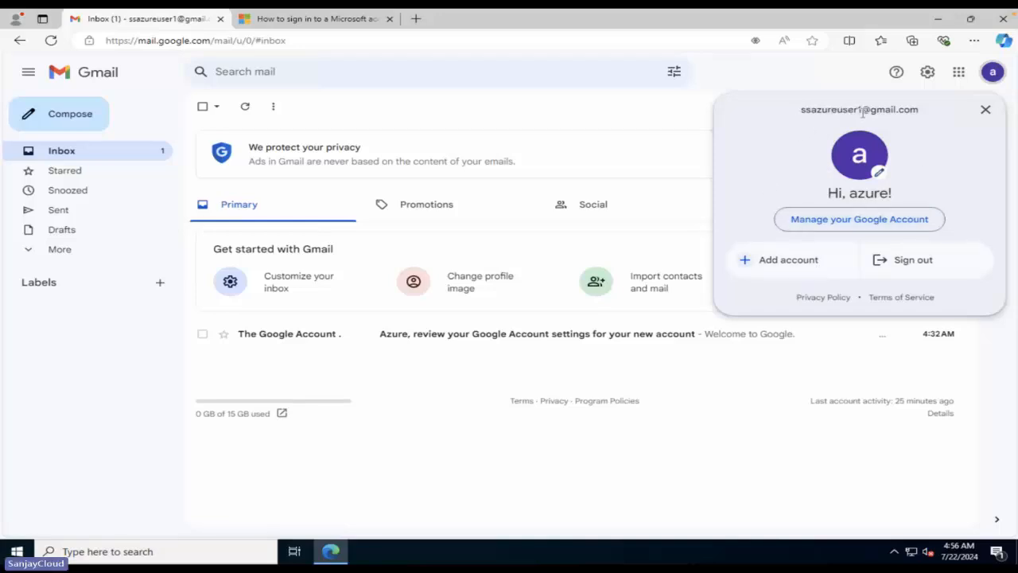
# Copy the Gmail account's email address and switch to the Microsoft sign-in help article.
pyautogui.moveTo(940, 116); pyautogui.dragTo(788, 117)
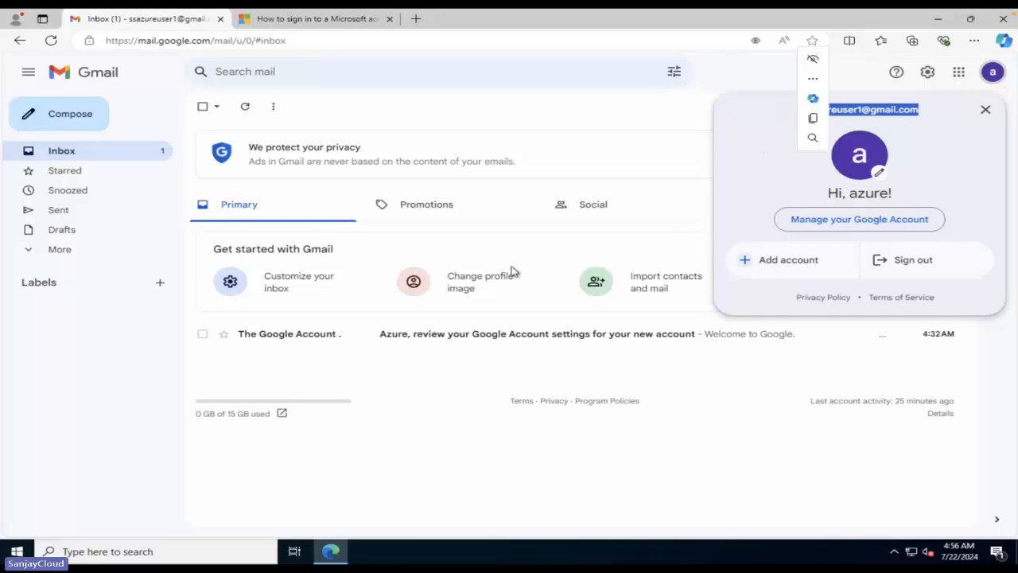
pyautogui.hotkey('ctrl', 'c')
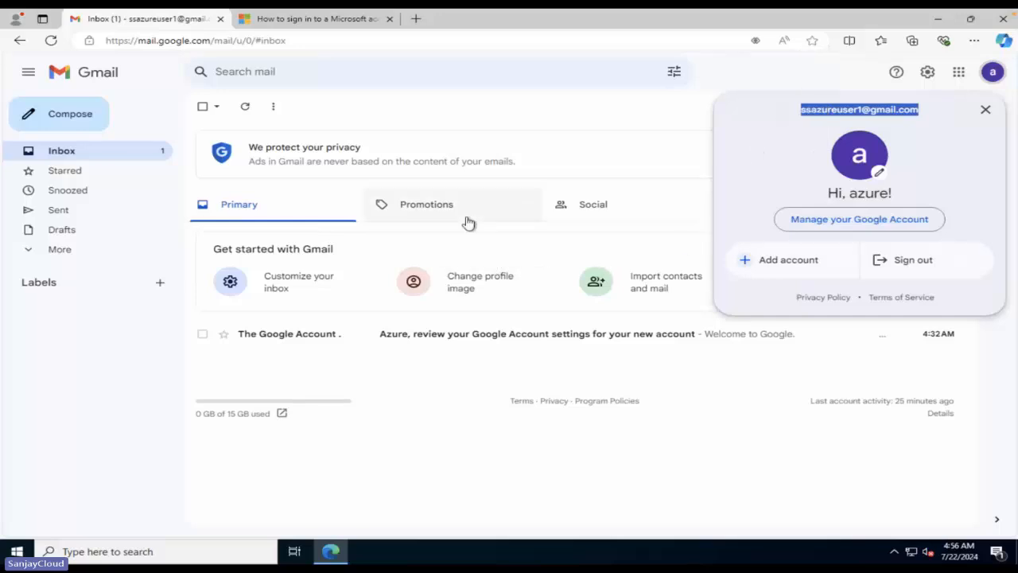
pyautogui.click(314, 24)
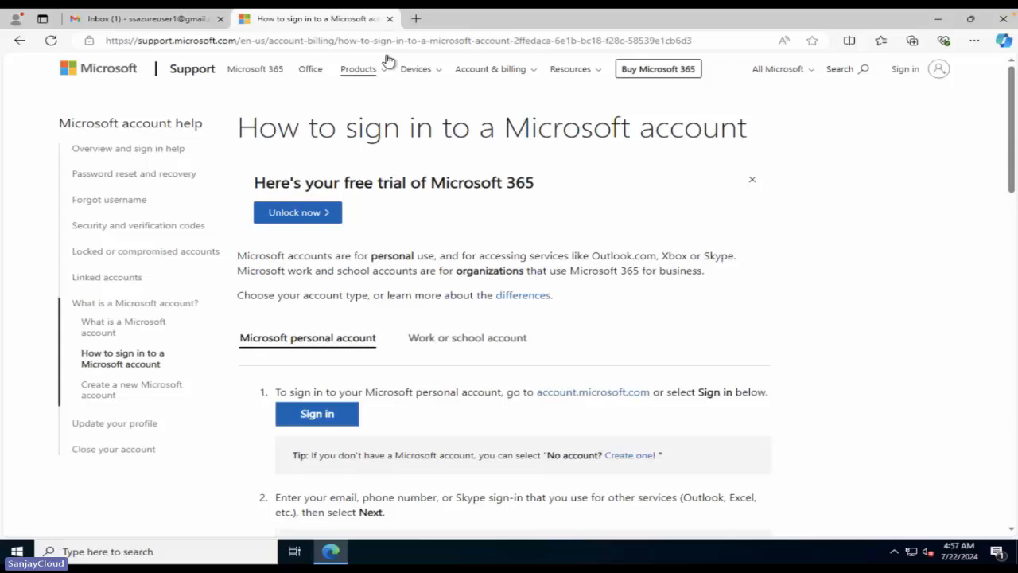
# Open account.microsoft.com in a new tab and reach its empty Sign in form.
pyautogui.scroll(-3, 379, 433)
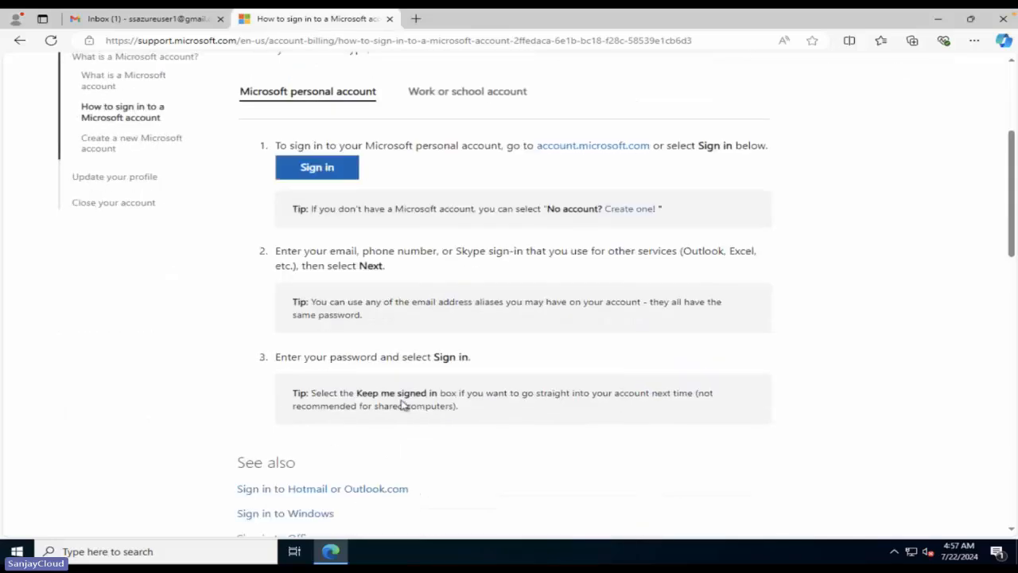
pyautogui.click(631, 150)
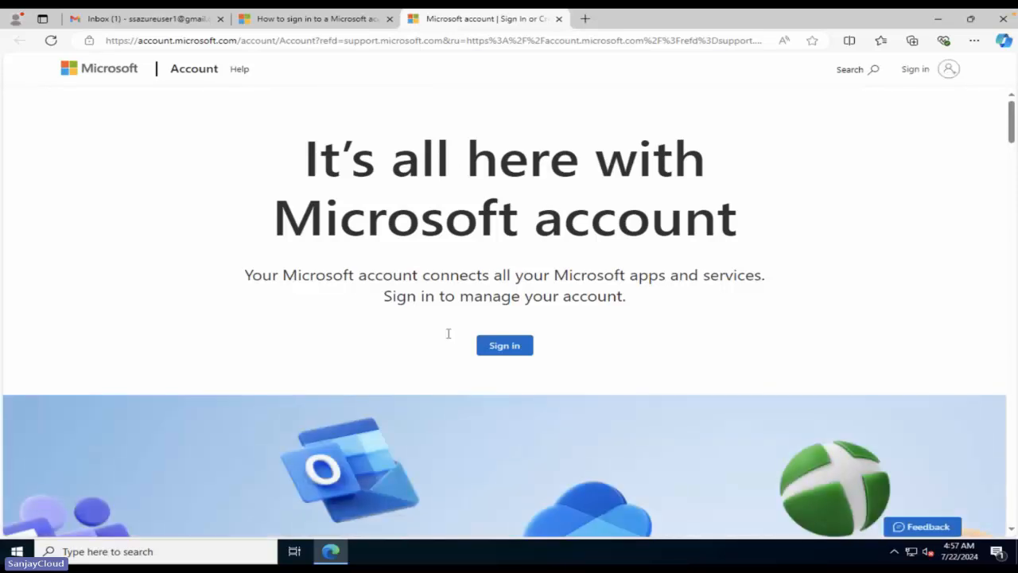
pyautogui.click(515, 347)
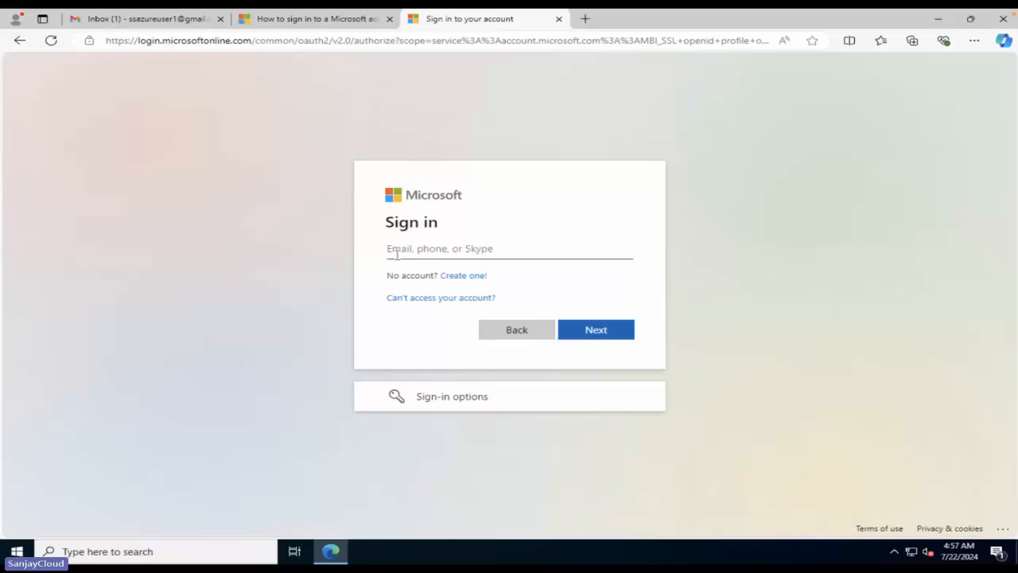
pyautogui.click(524, 253)
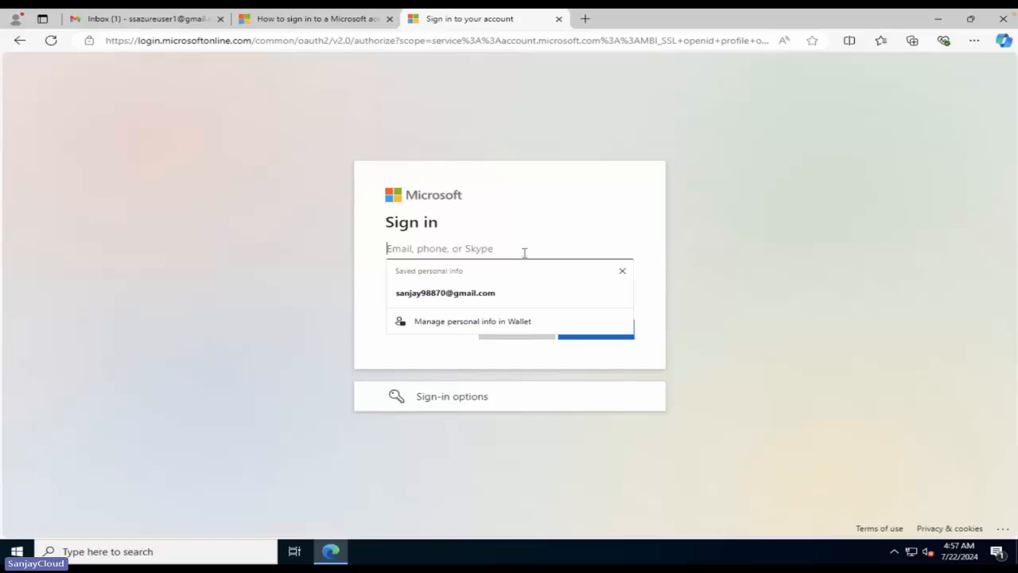
pyautogui.click(747, 268)
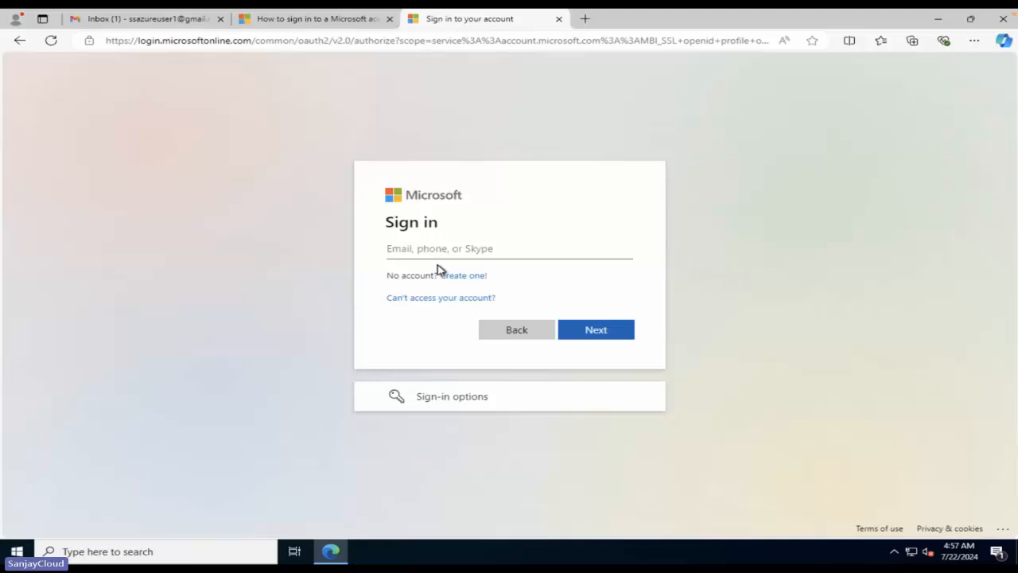
# Create a new Microsoft account using the Gmail address and a chosen password.
pyautogui.click(463, 279)
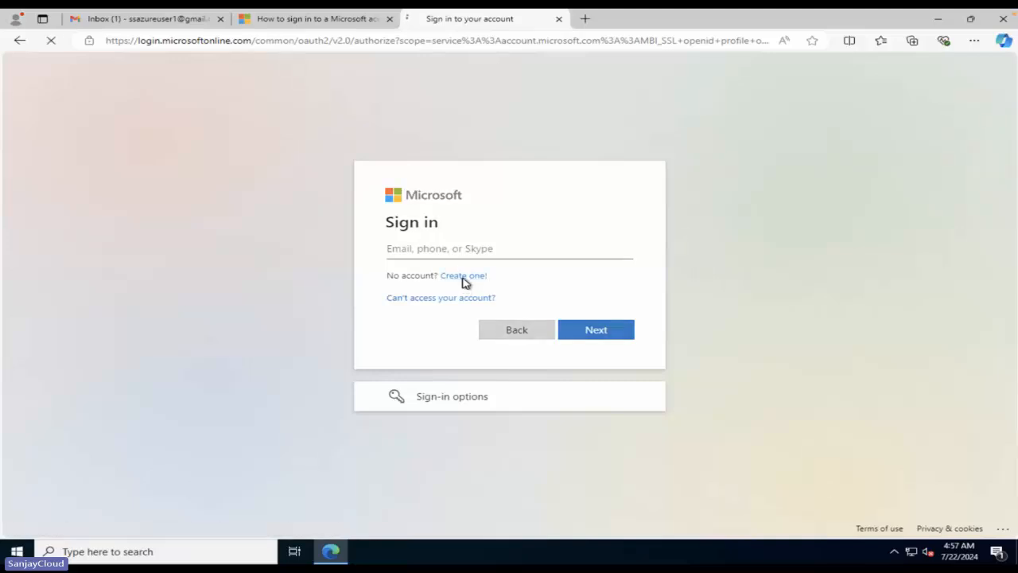
pyautogui.click(463, 276)
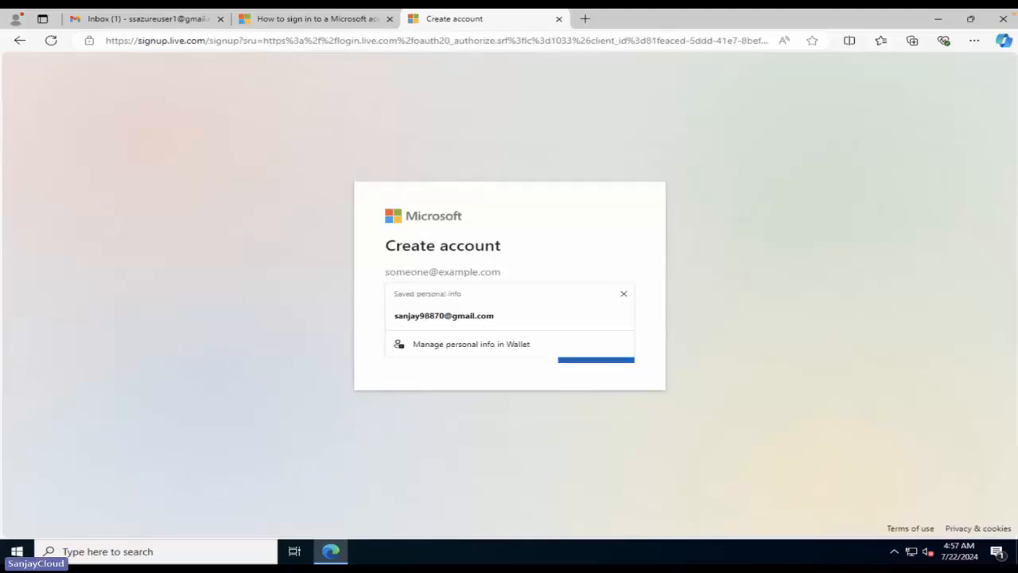
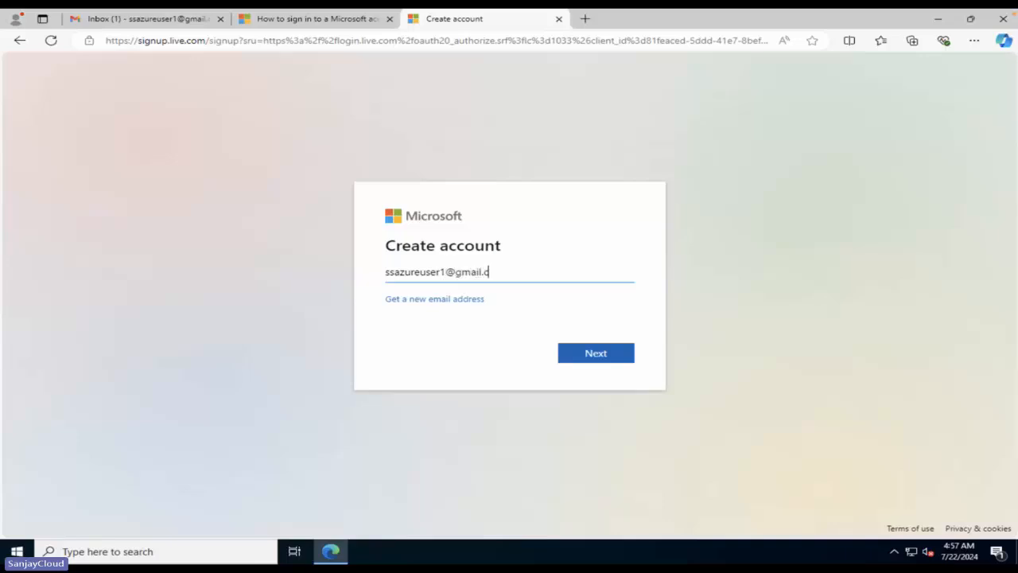
pyautogui.click(583, 354)
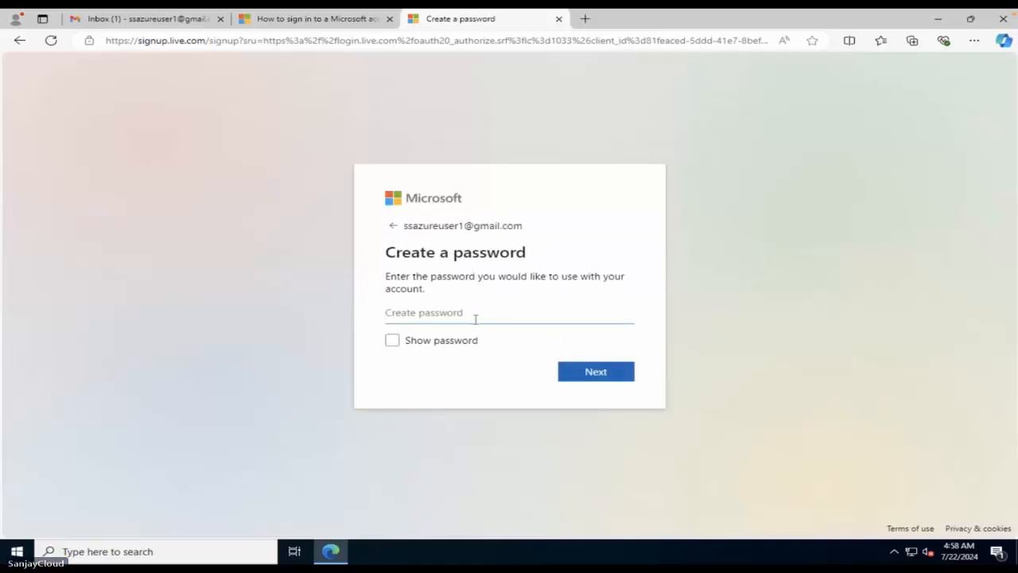
pyautogui.write('•••••••••')
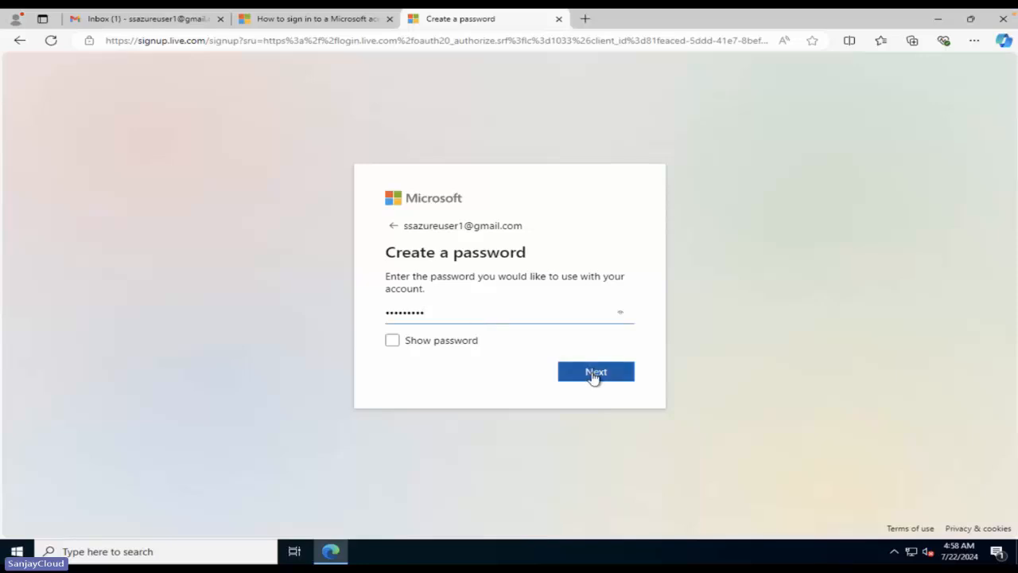
pyautogui.click(592, 373)
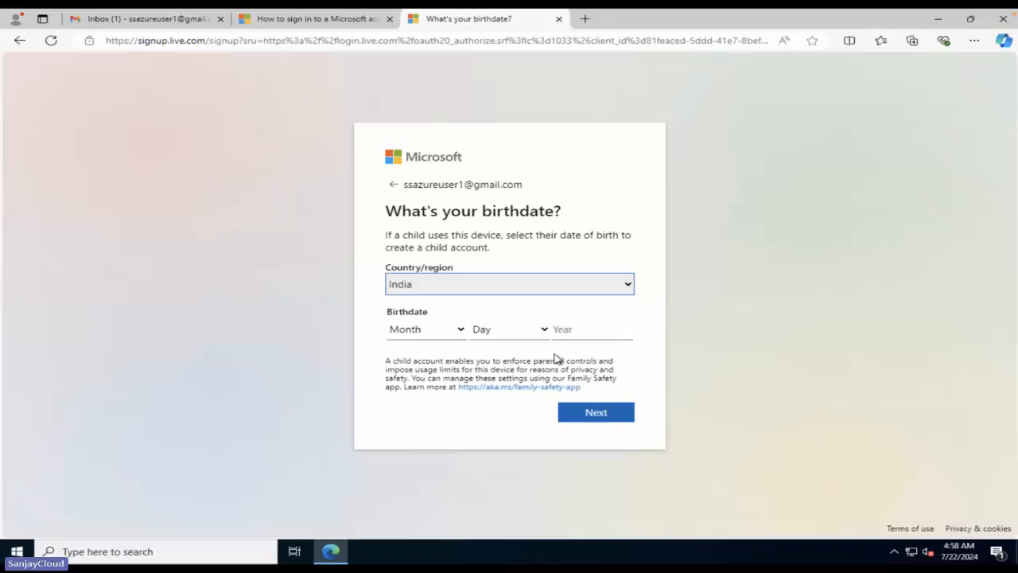
# Enter the birthdate March 10, 1990 and submit it.
pyautogui.click(444, 337)
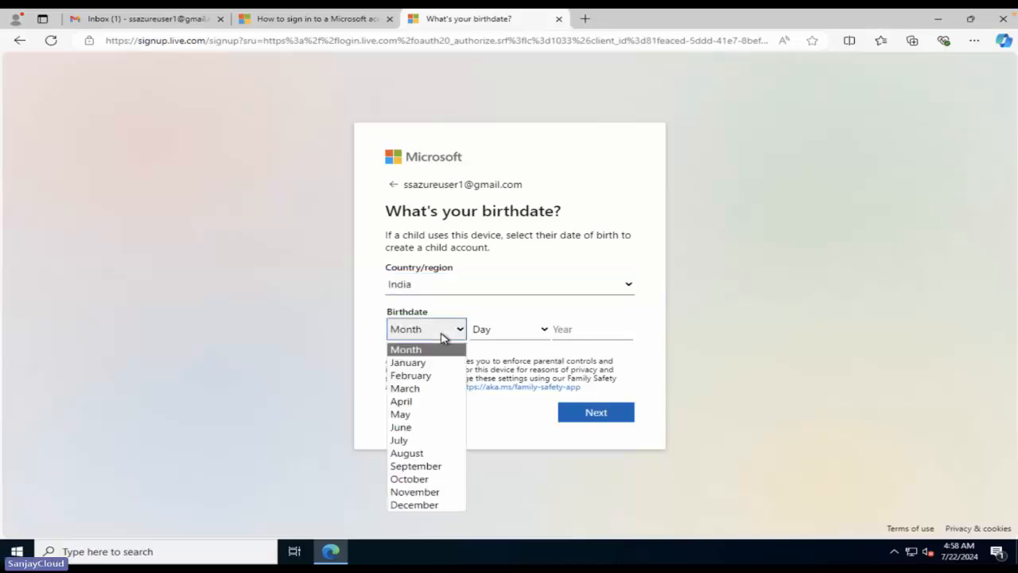
pyautogui.click(428, 389)
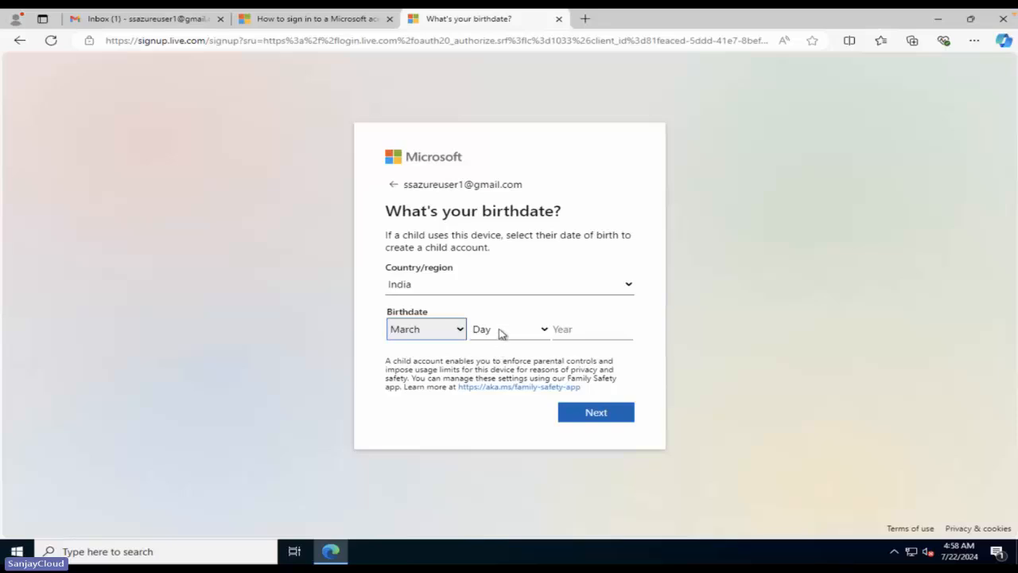
pyautogui.click(502, 333)
pyautogui.press('Escape')
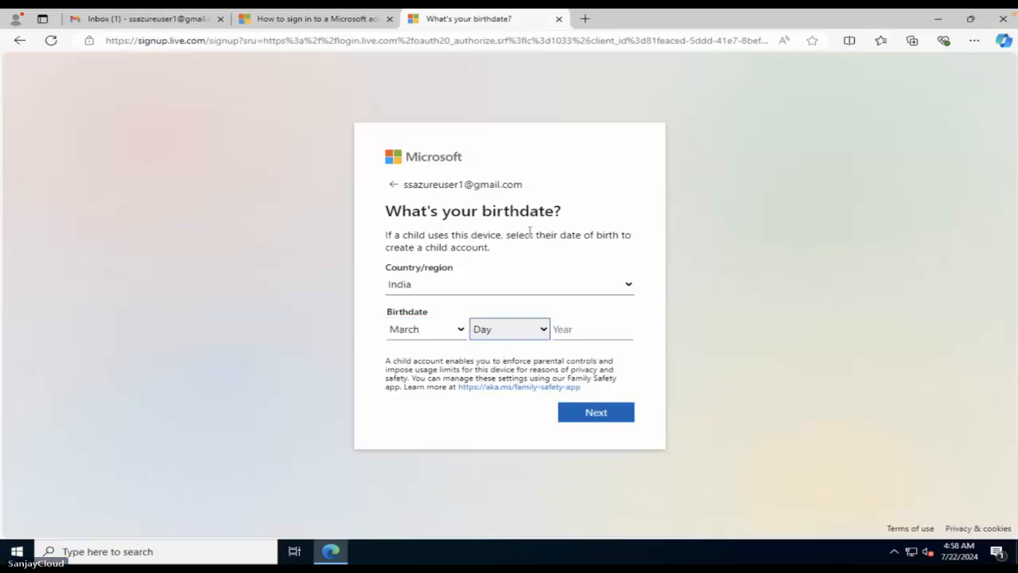
pyautogui.press('1')
pyautogui.press('0')
pyautogui.click(589, 328)
pyautogui.write('1')
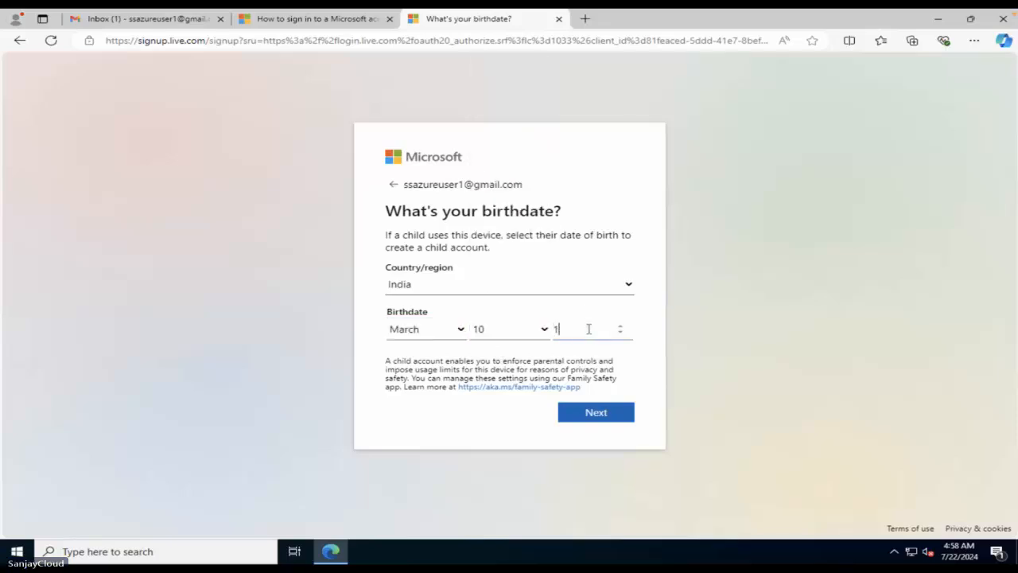
pyautogui.write('990')
pyautogui.click(611, 422)
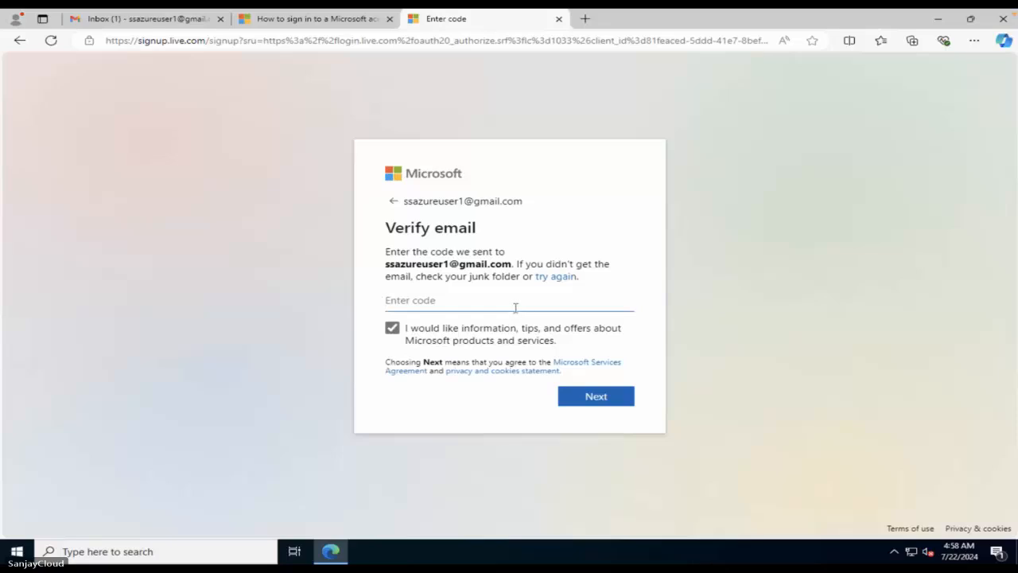
# Copy the security code from Microsoft's Gmail verification email and submit it on the Enter code form.
pyautogui.click(131, 24)
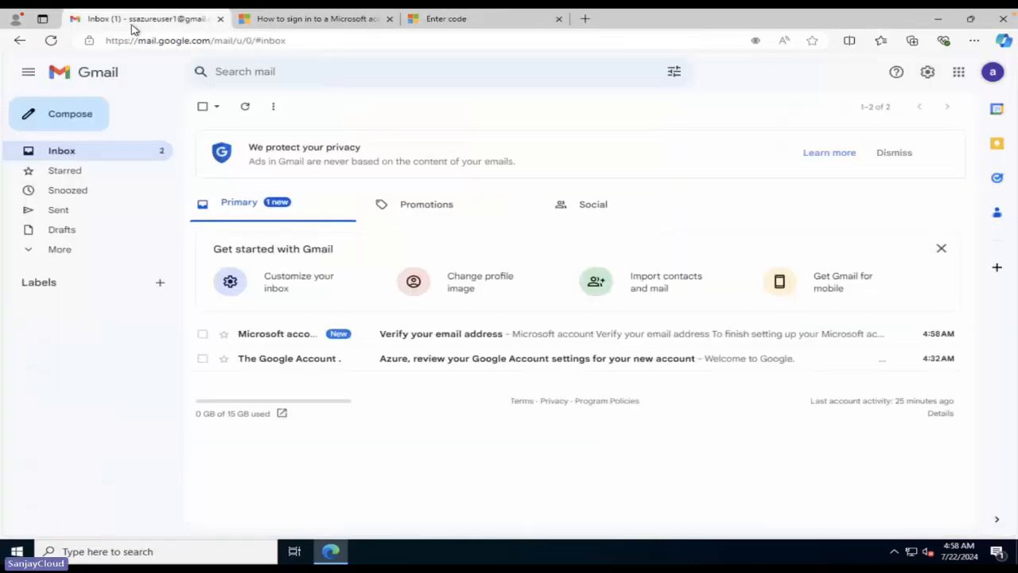
pyautogui.click(404, 340)
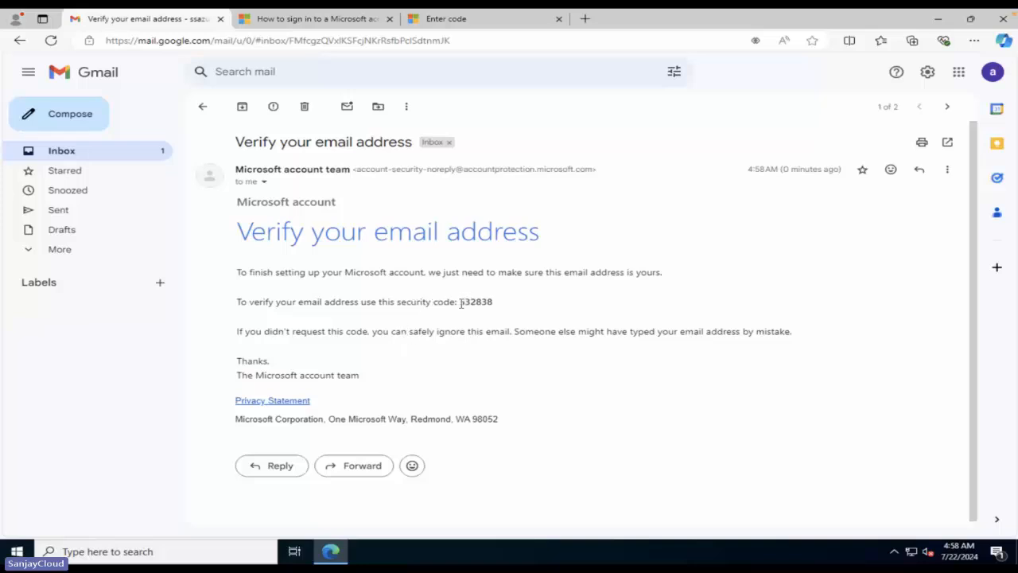
pyautogui.moveTo(461, 303); pyautogui.dragTo(493, 311)
pyautogui.hotkey('ctrl', 'c')
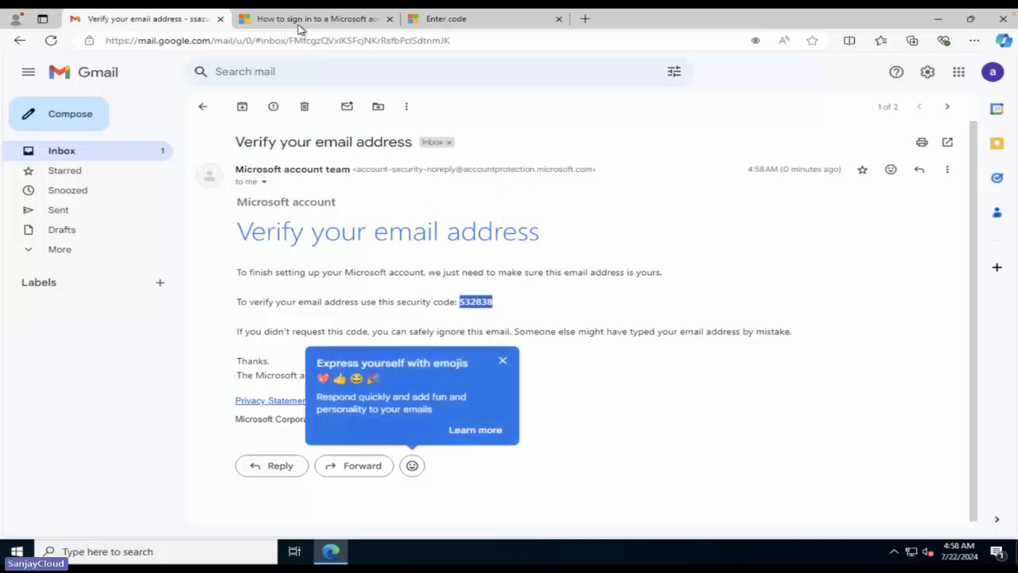
pyautogui.click(302, 22)
pyautogui.click(429, 20)
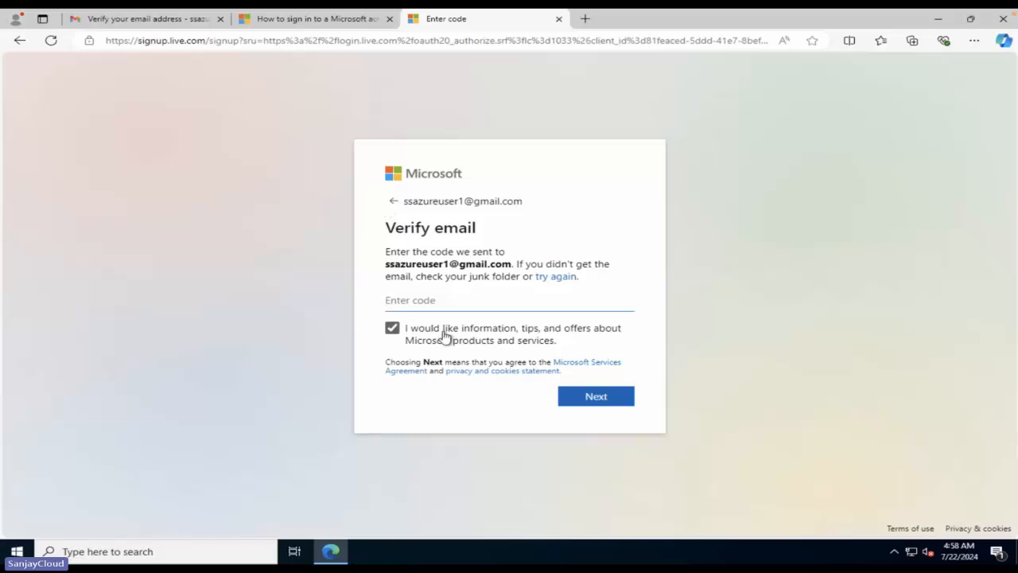
pyautogui.hotkey('ctrl', 'v')
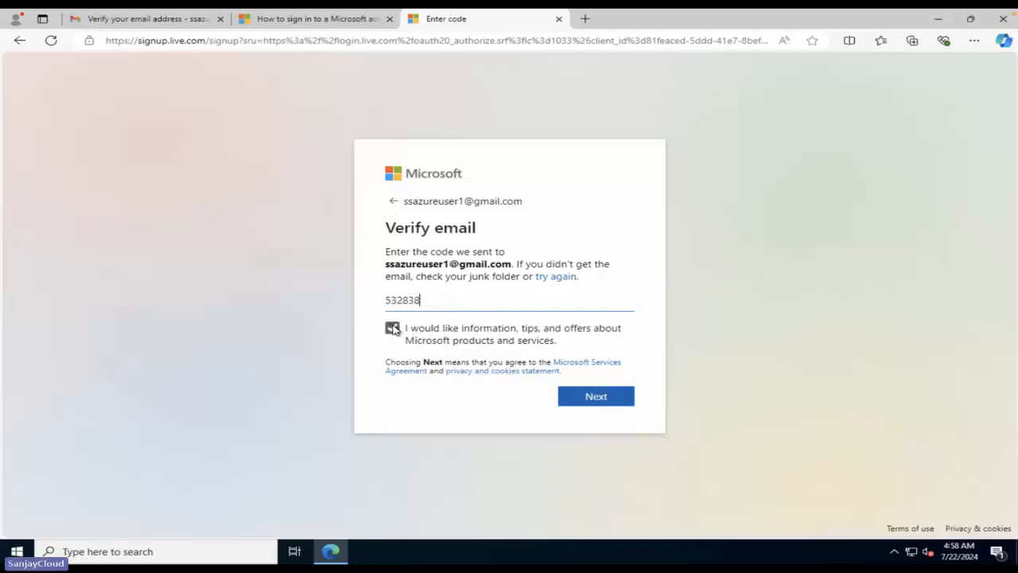
pyautogui.click(602, 402)
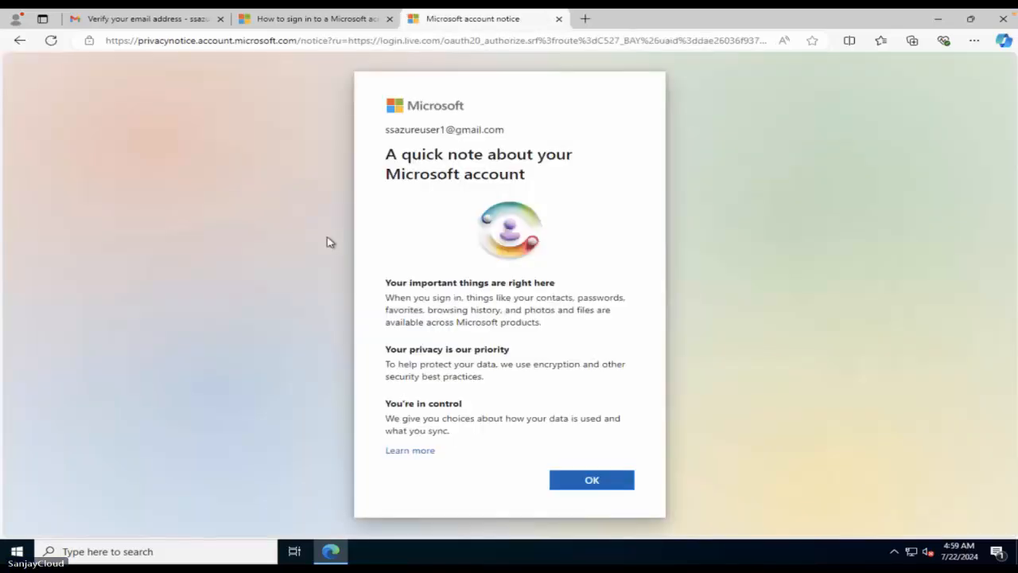
# Acknowledge the account notice, decline Edge sync, and look over the account Home page.
pyautogui.click(594, 479)
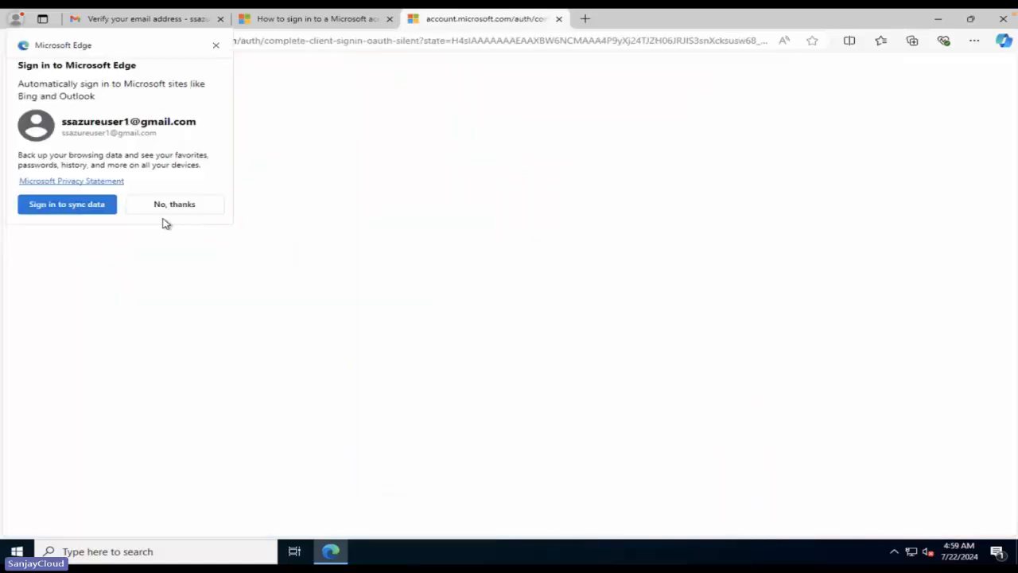
pyautogui.click(166, 210)
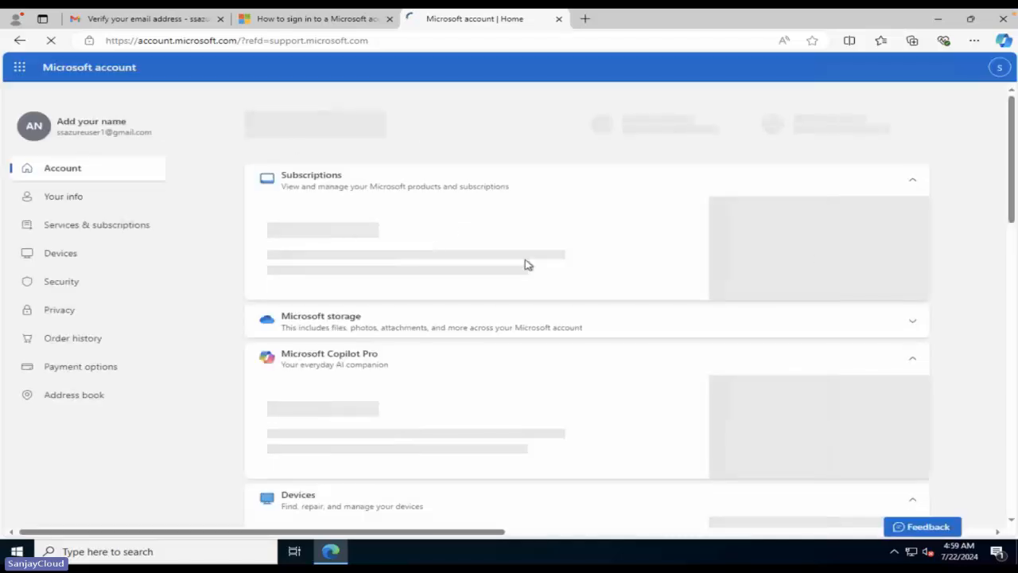
pyautogui.scroll(-4, 551, 416)
pyautogui.scroll(-4, 550, 416)
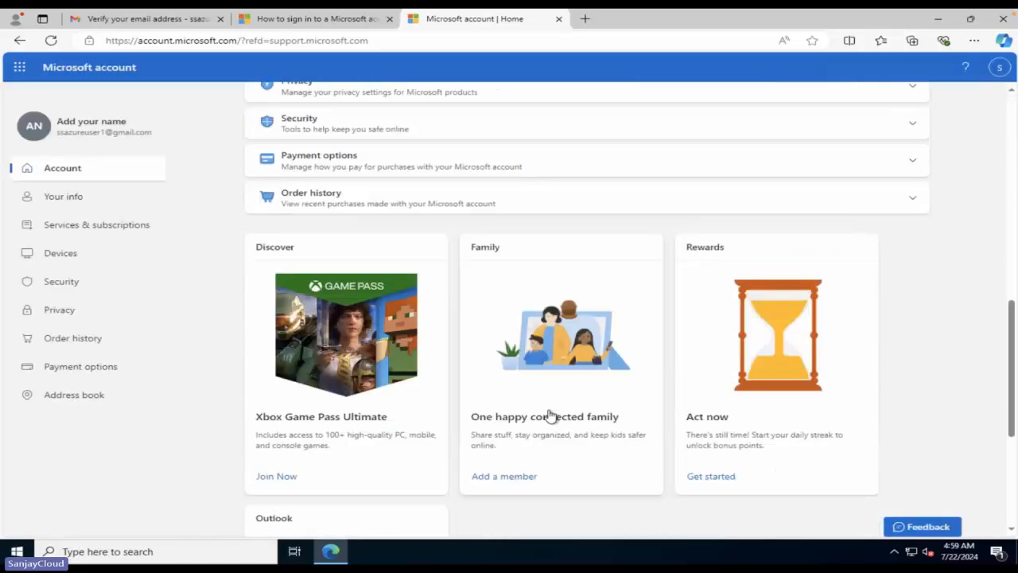
pyautogui.scroll(9, 549, 416)
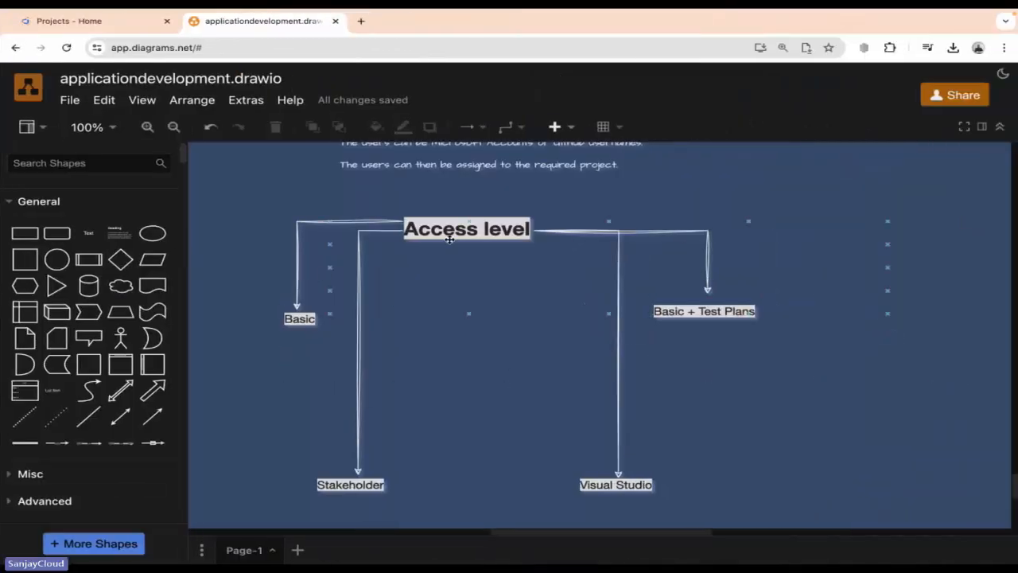
# Switch from draw.io back to the Azure DevOps Projects home.
pyautogui.click(45, 21)
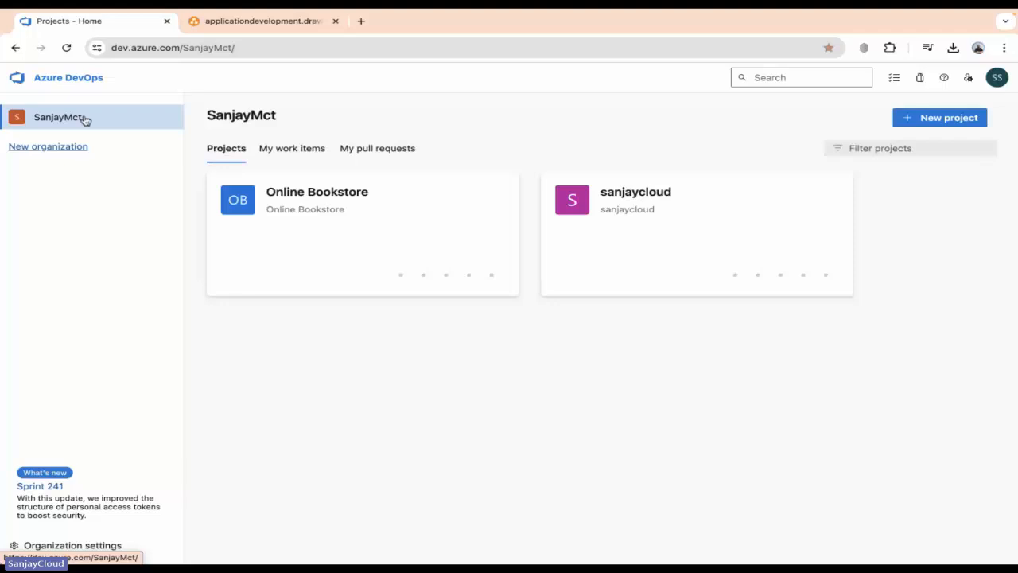
# Go to the Users page under Organization settings.
pyautogui.click(80, 548)
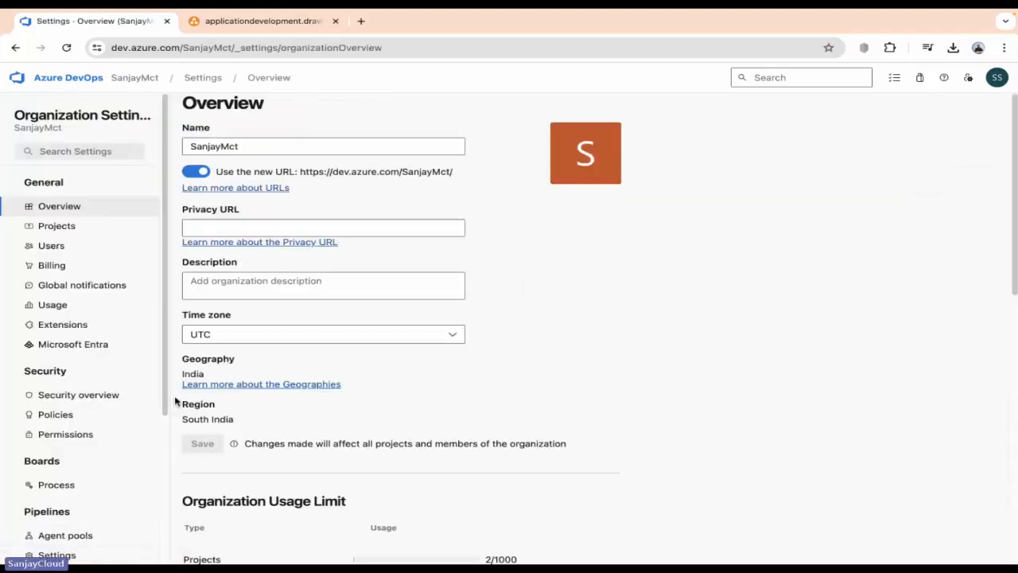
pyautogui.click(57, 252)
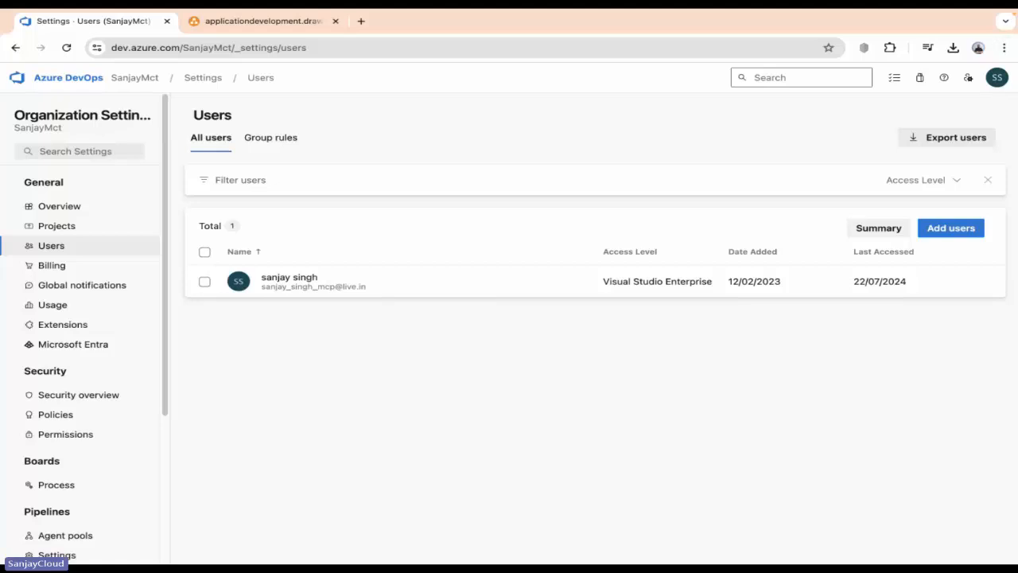
# Start adding the new Gmail account as a user with Basic access level.
pyautogui.click(953, 230)
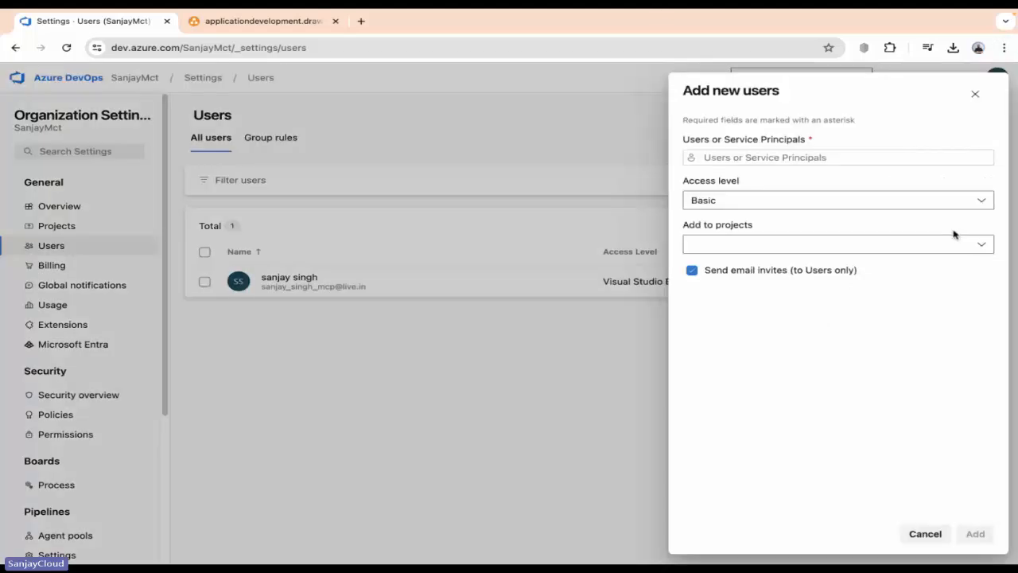
pyautogui.click(781, 157)
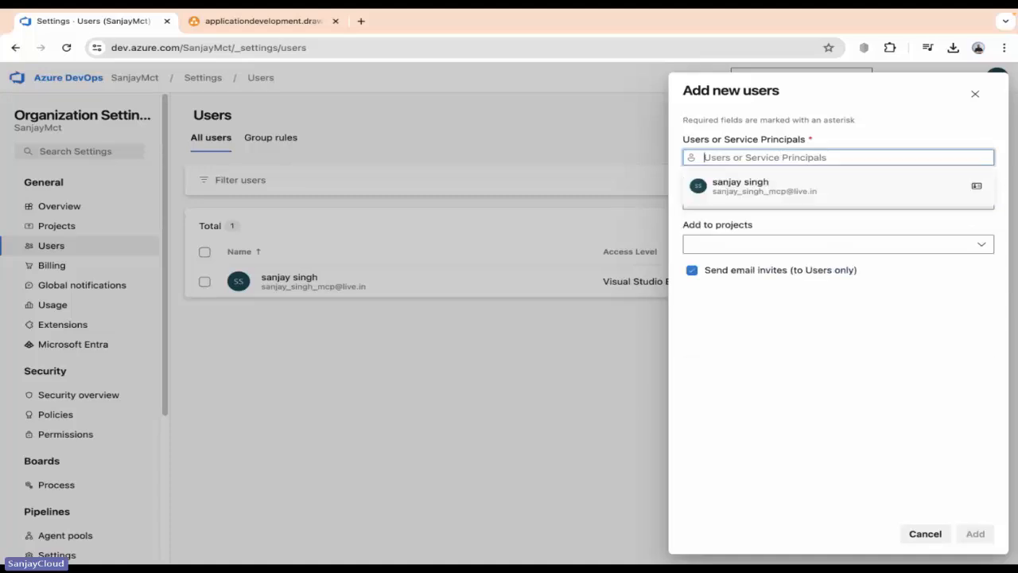
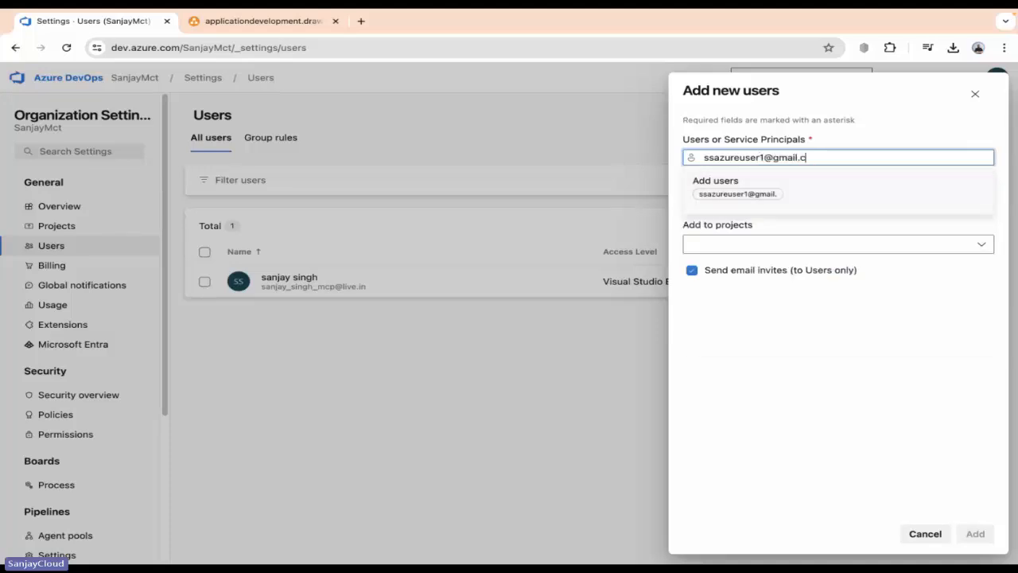
pyautogui.click(807, 185)
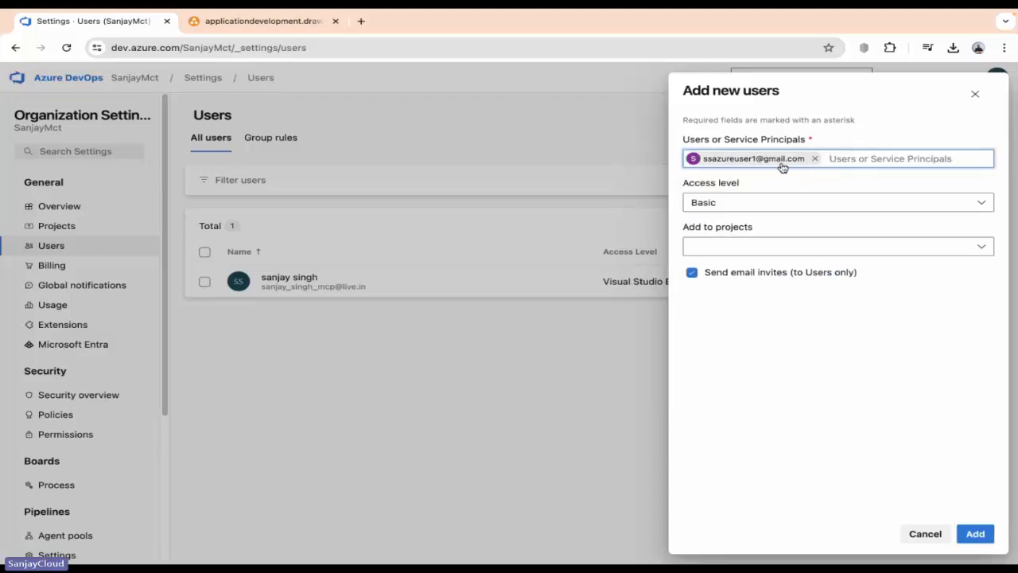
pyautogui.click(749, 208)
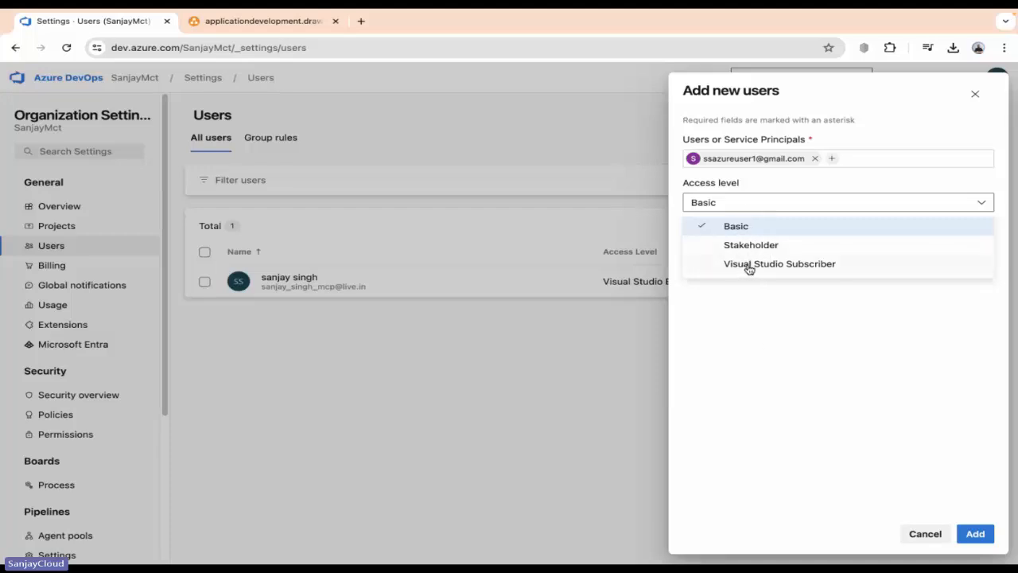
pyautogui.click(740, 226)
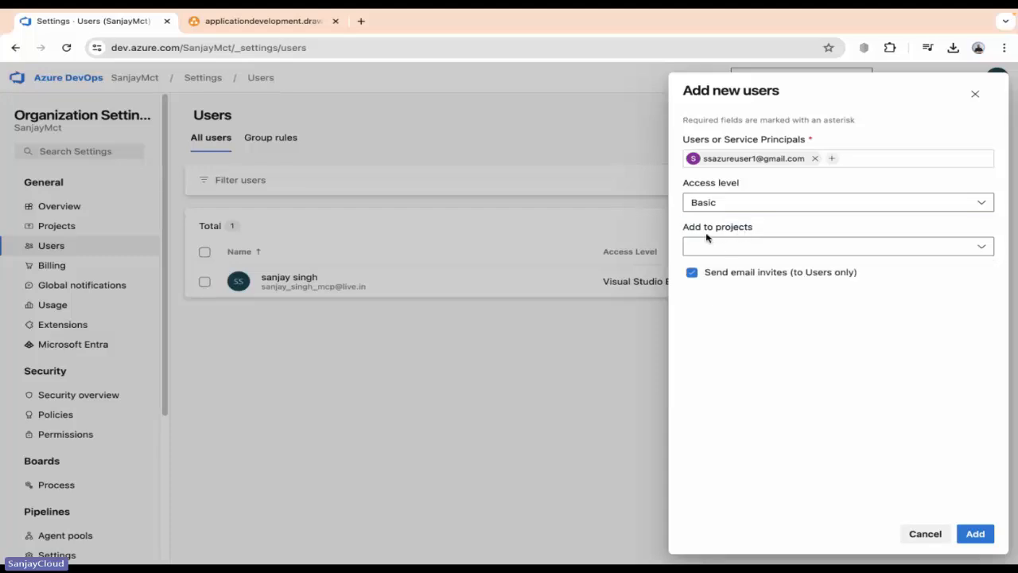
pyautogui.click(772, 250)
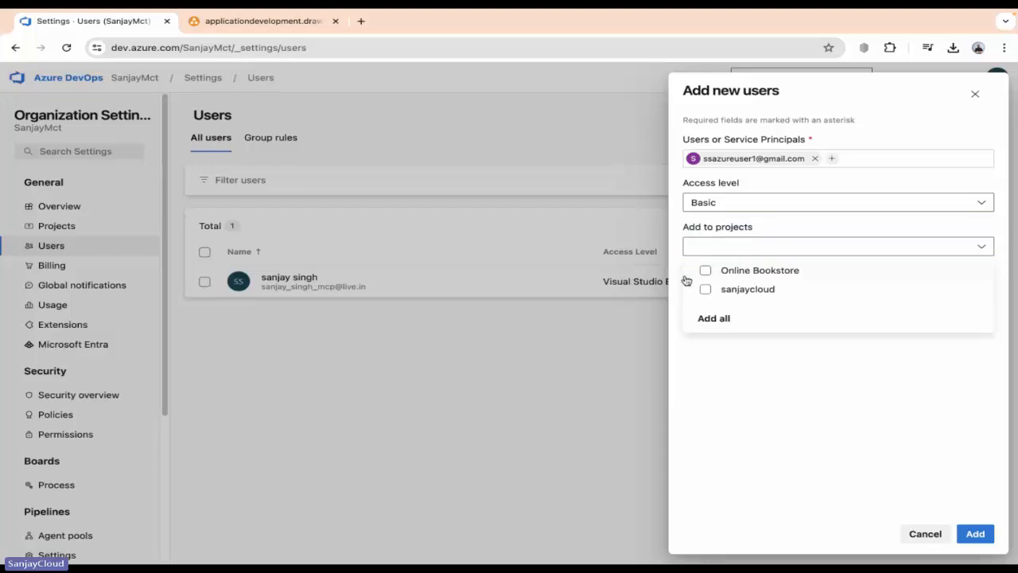
# Add the user to Online Bookstore as a Project Contributor and send the email invite.
pyautogui.click(735, 272)
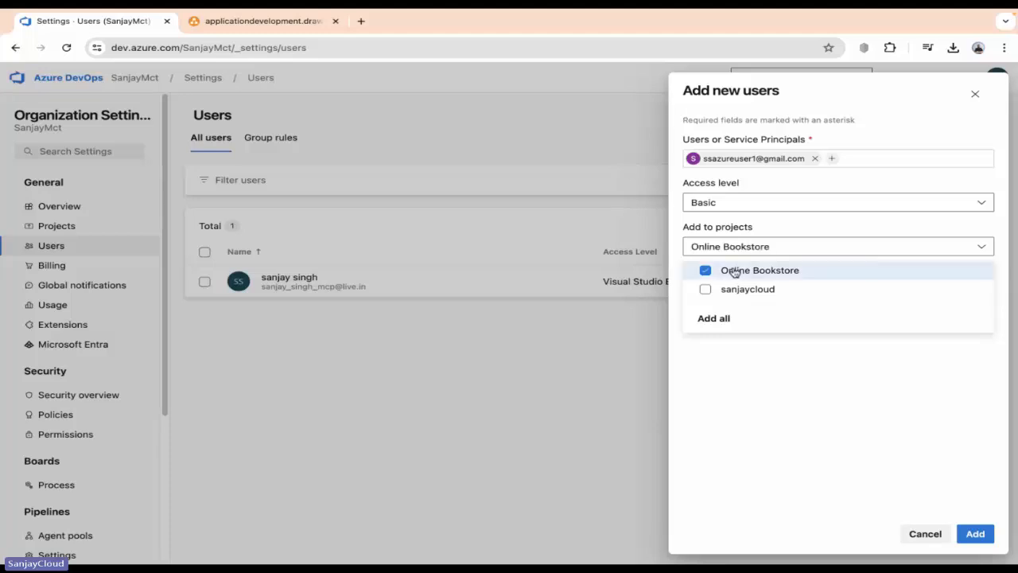
pyautogui.click(791, 363)
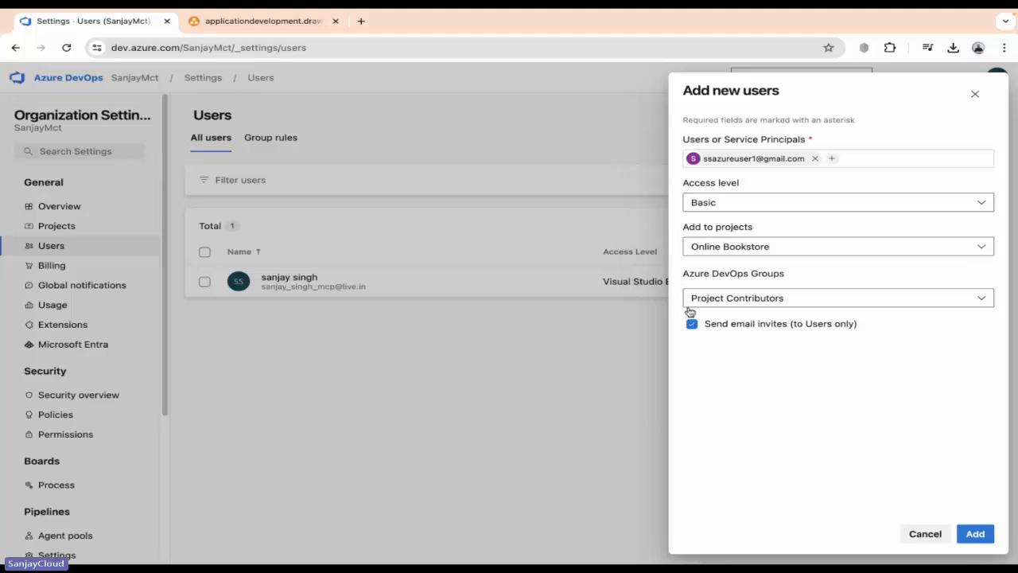
pyautogui.click(791, 303)
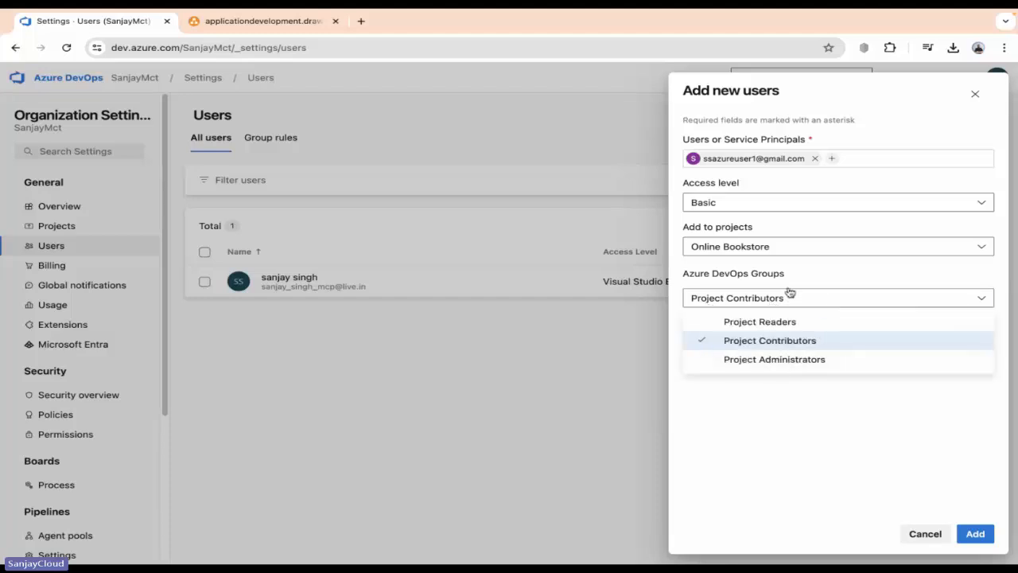
pyautogui.click(748, 342)
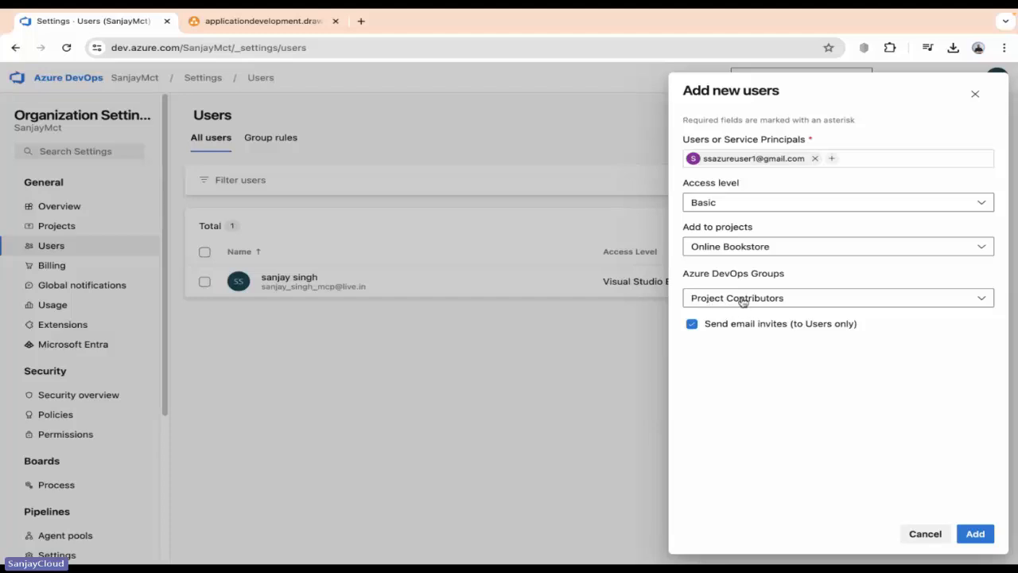
pyautogui.click(986, 538)
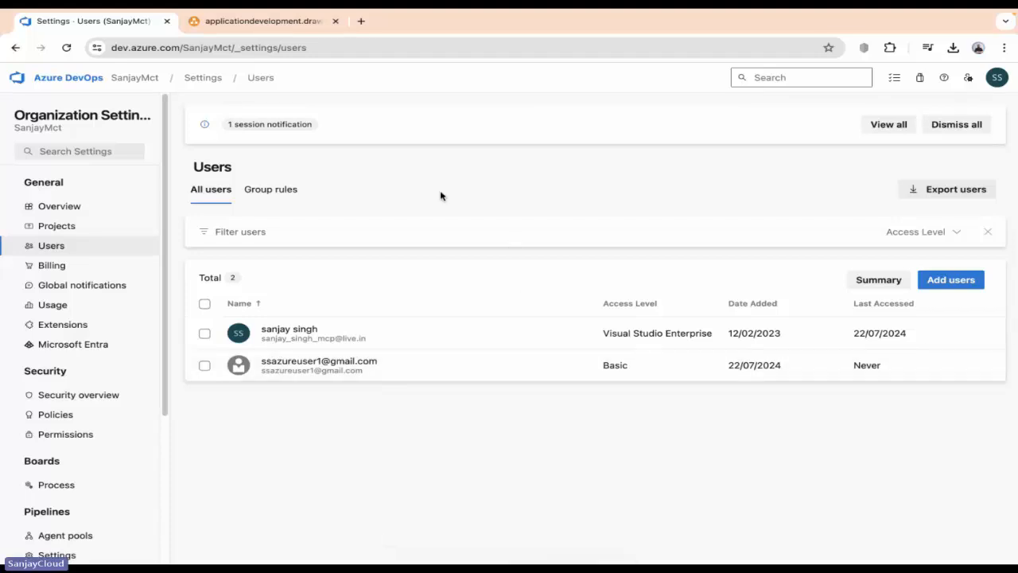
# Open task 229, 'Test email delivery and content accuracy', from the Online Bookstore project's work items.
pyautogui.click(145, 84)
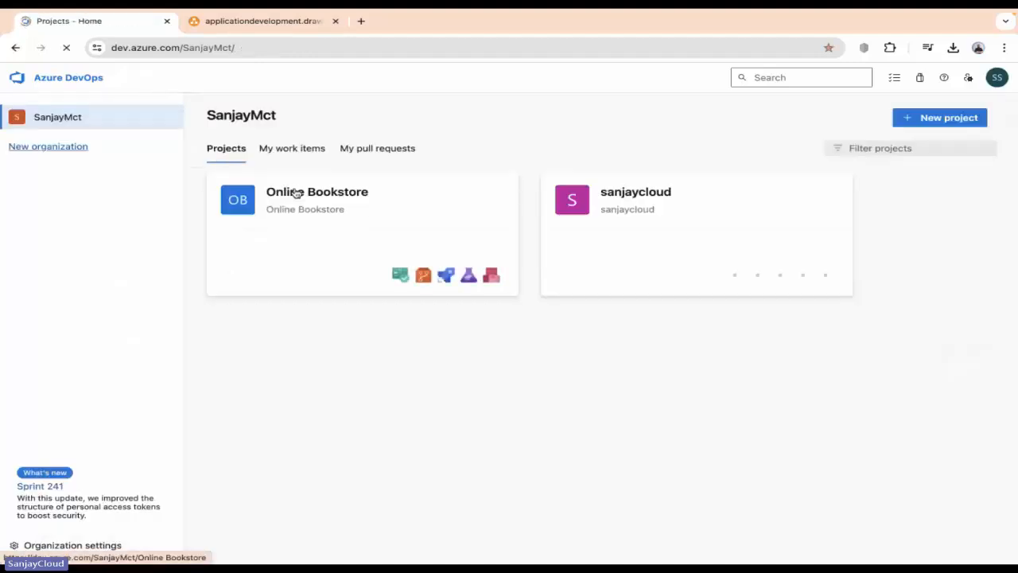
pyautogui.click(295, 193)
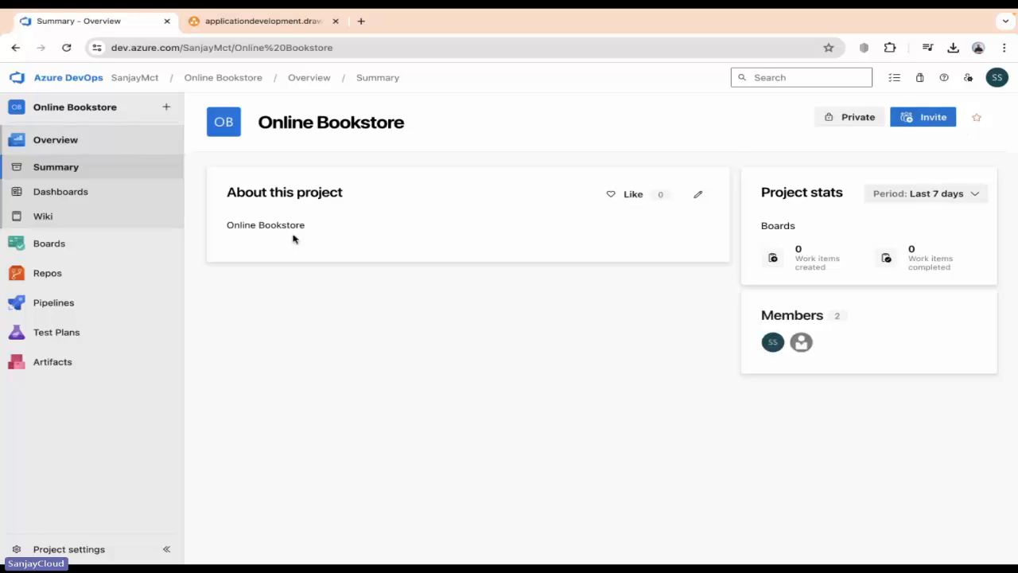
pyautogui.click(41, 245)
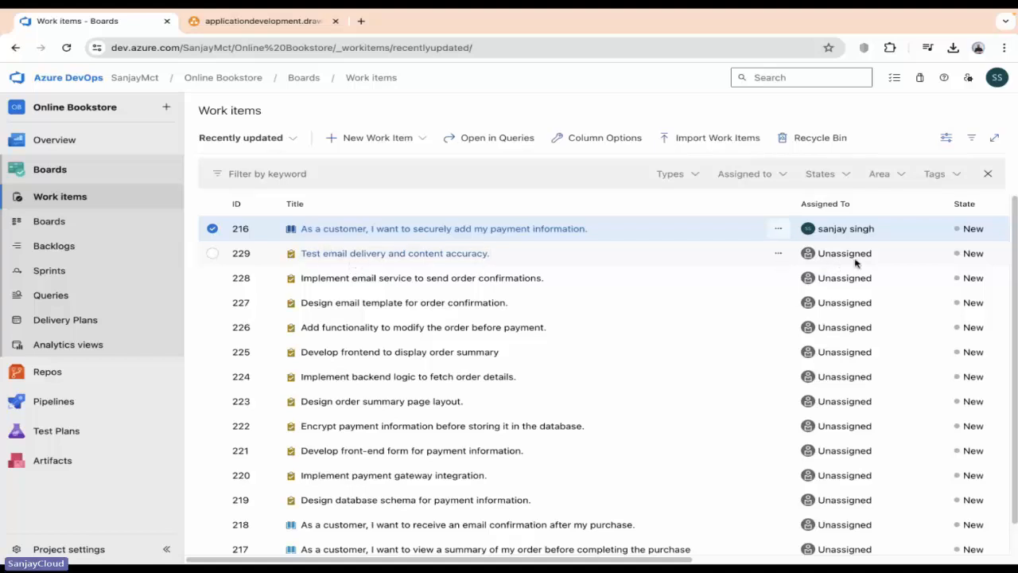
pyautogui.click(370, 258)
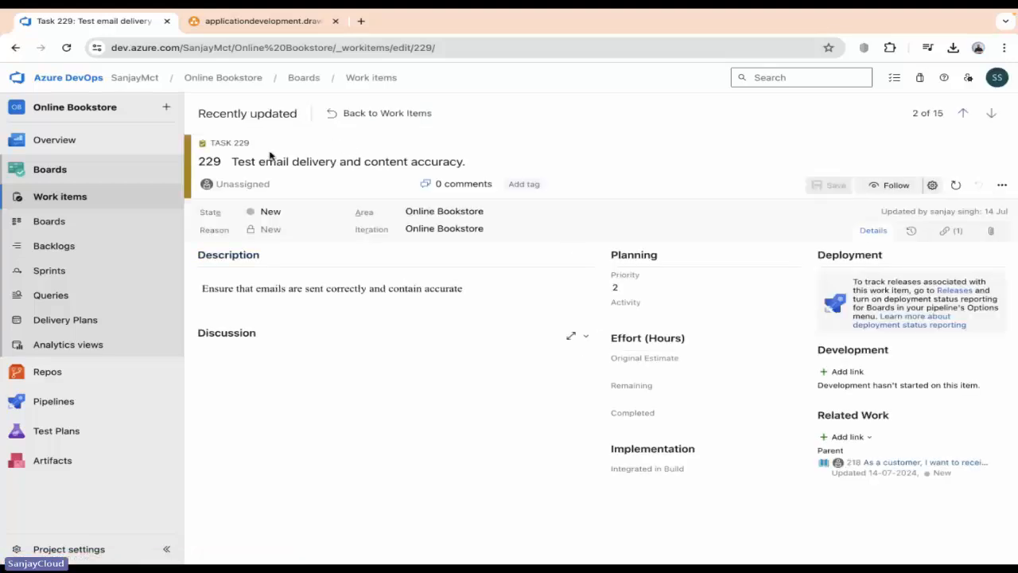
# Assign task 229 to the newly invited user, save it, and return to the work items list.
pyautogui.click(327, 183)
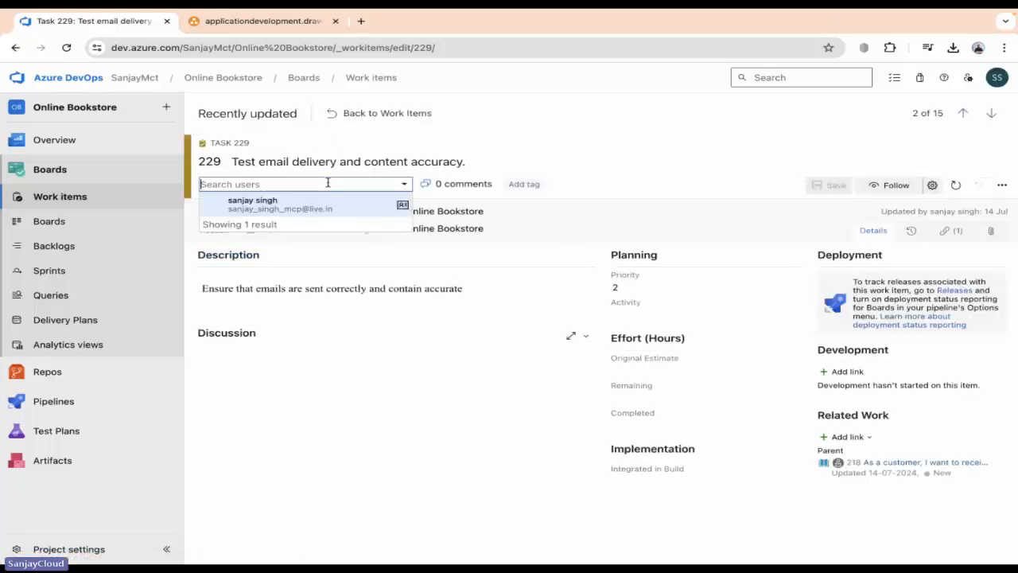
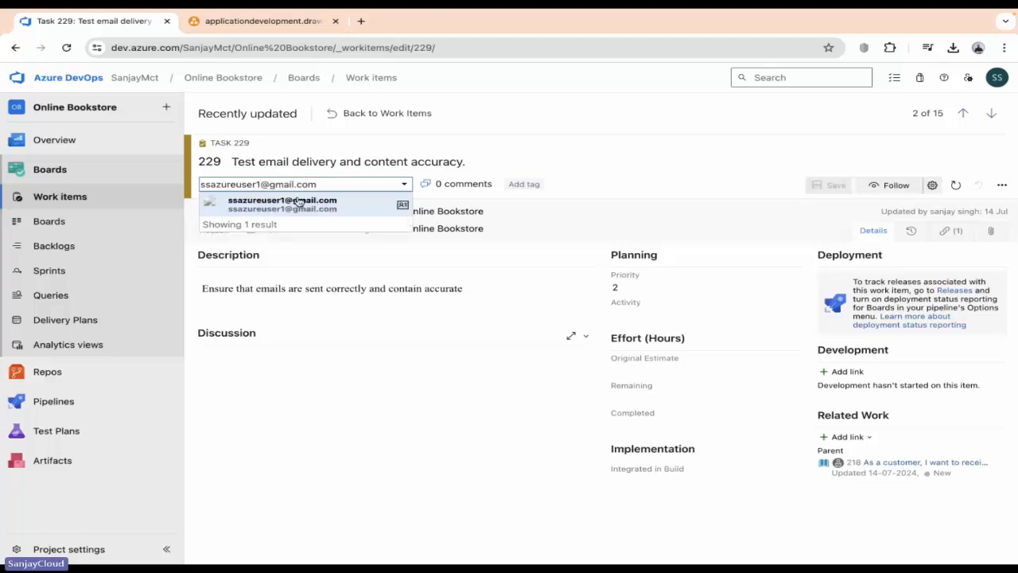
pyautogui.click(296, 210)
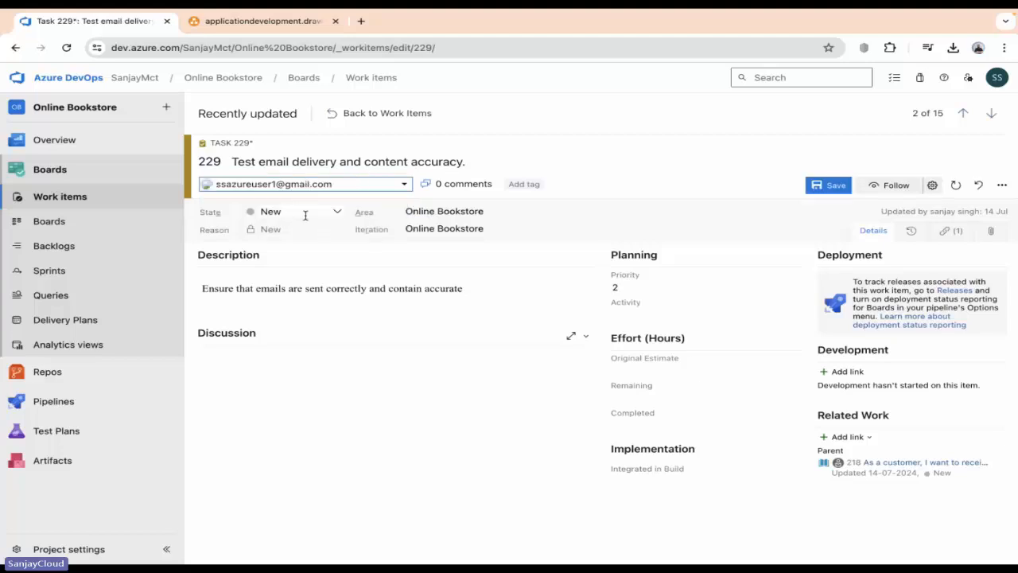
pyautogui.click(829, 184)
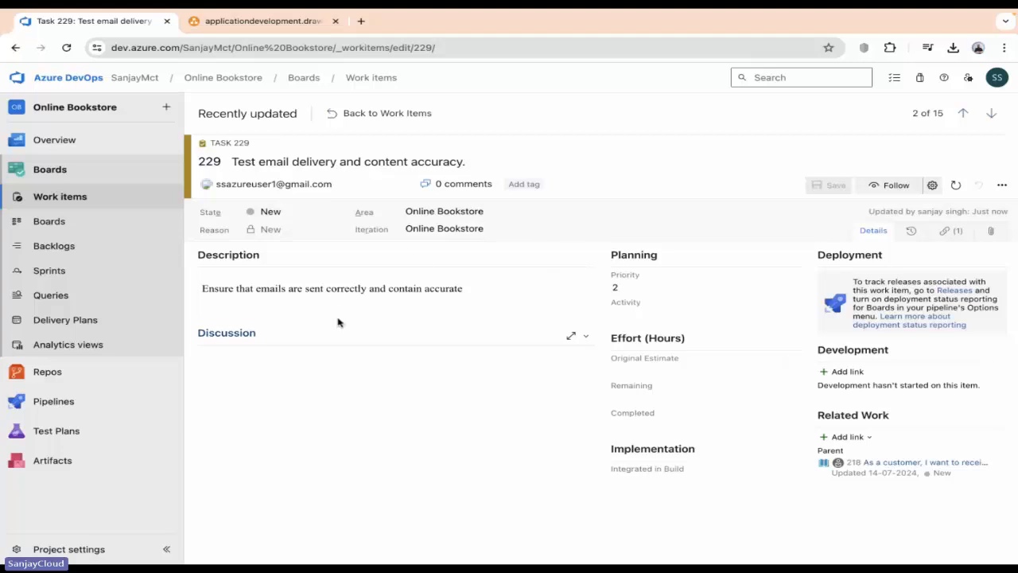
pyautogui.click(96, 207)
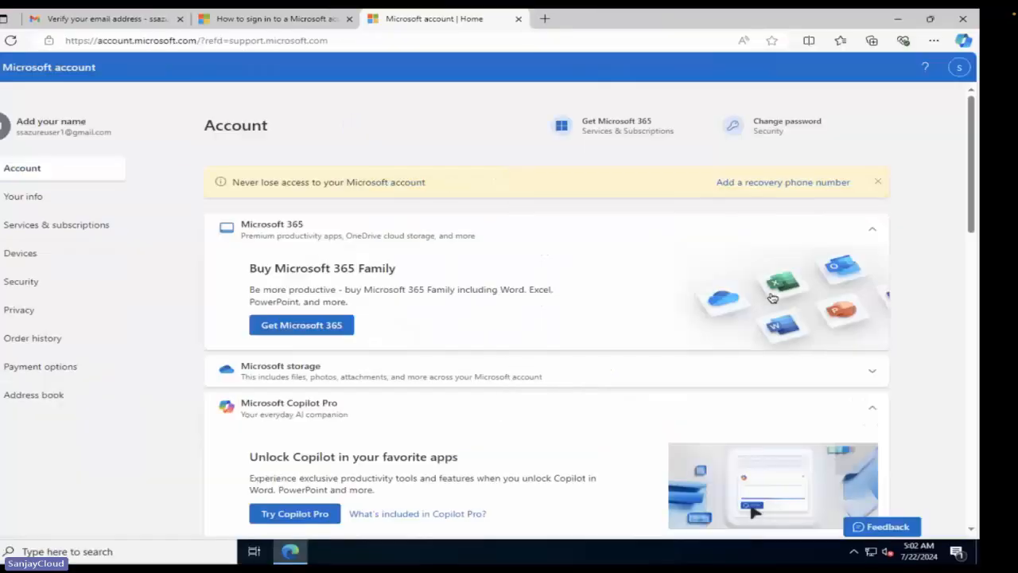
# In the invitee's Gmail inbox, open the 'You have been invited to a project in Azure DevOps!' e-mail.
pyautogui.click(146, 27)
pyautogui.click(102, 152)
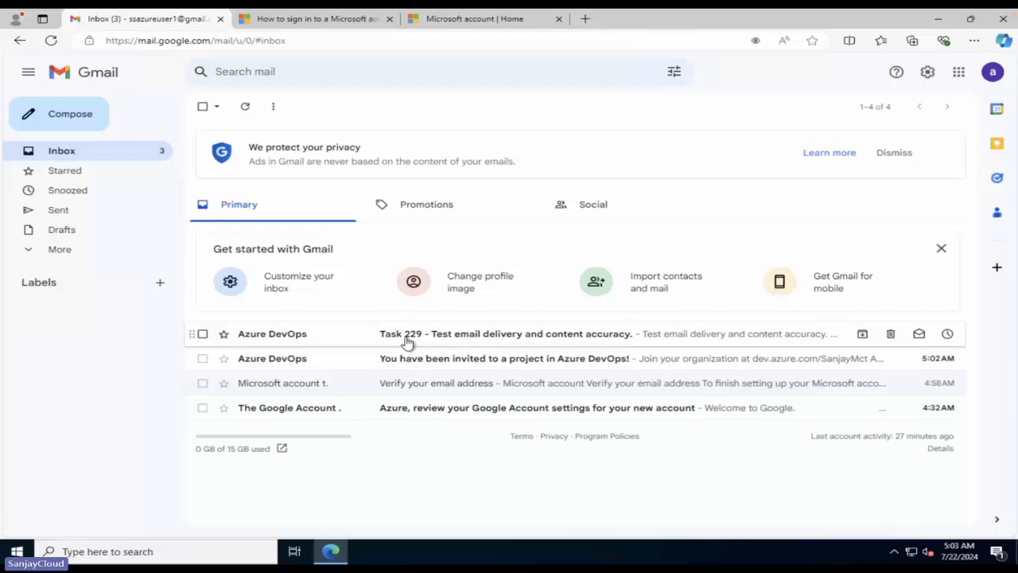
pyautogui.click(469, 359)
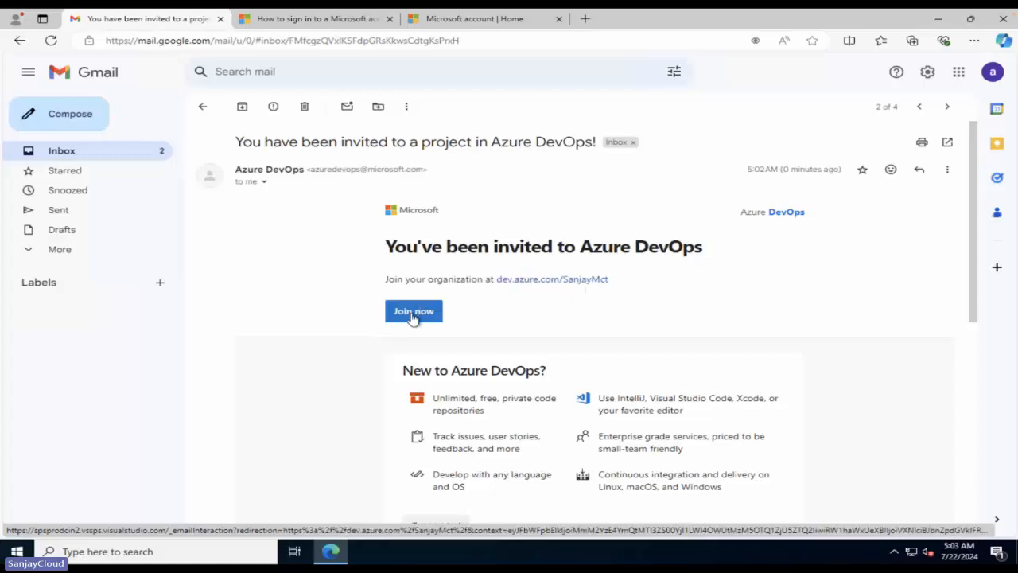
# Follow the invitation link and sign in with the saved invited account e-mail.
pyautogui.click(535, 286)
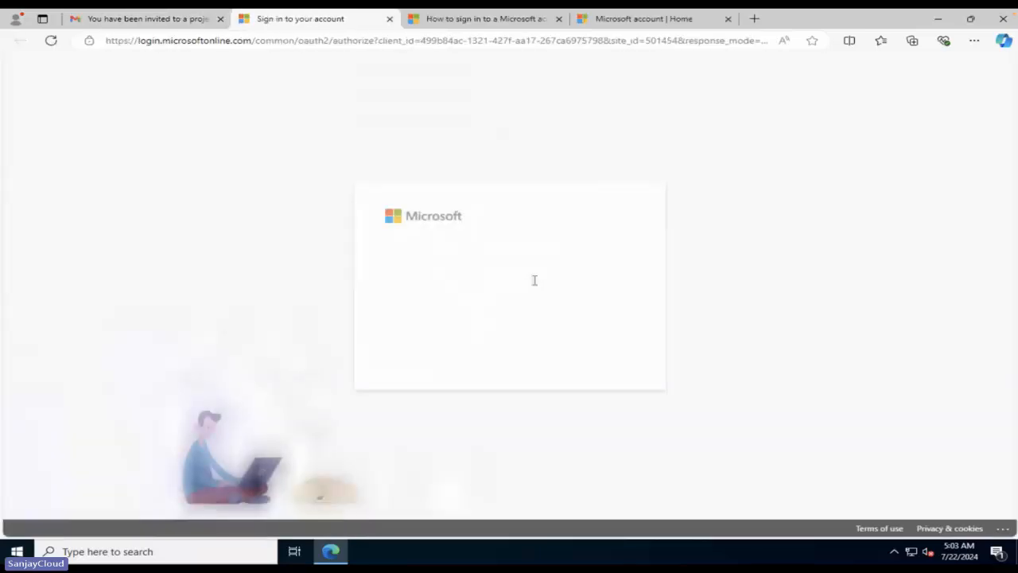
pyautogui.click(465, 235)
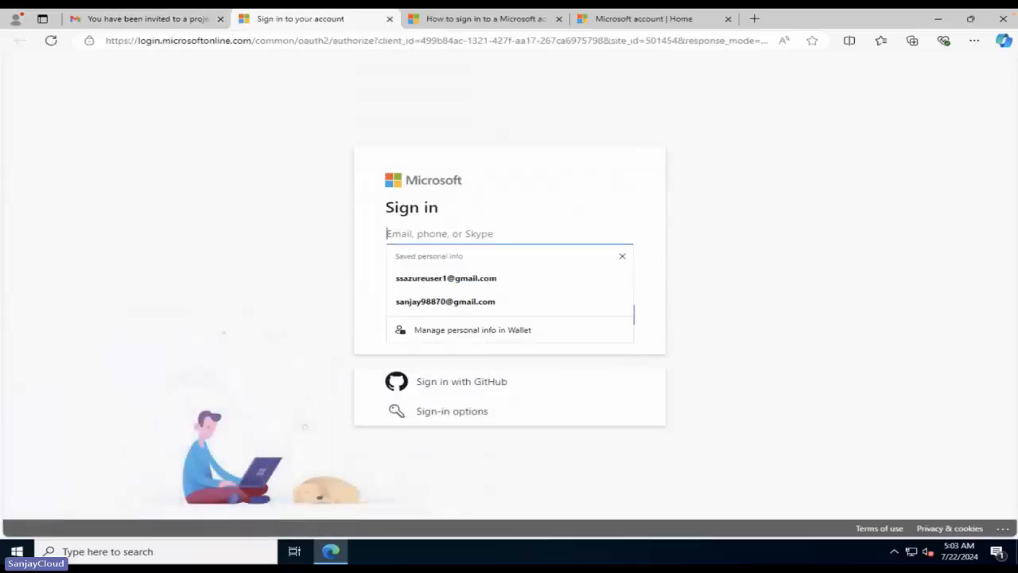
pyautogui.click(517, 280)
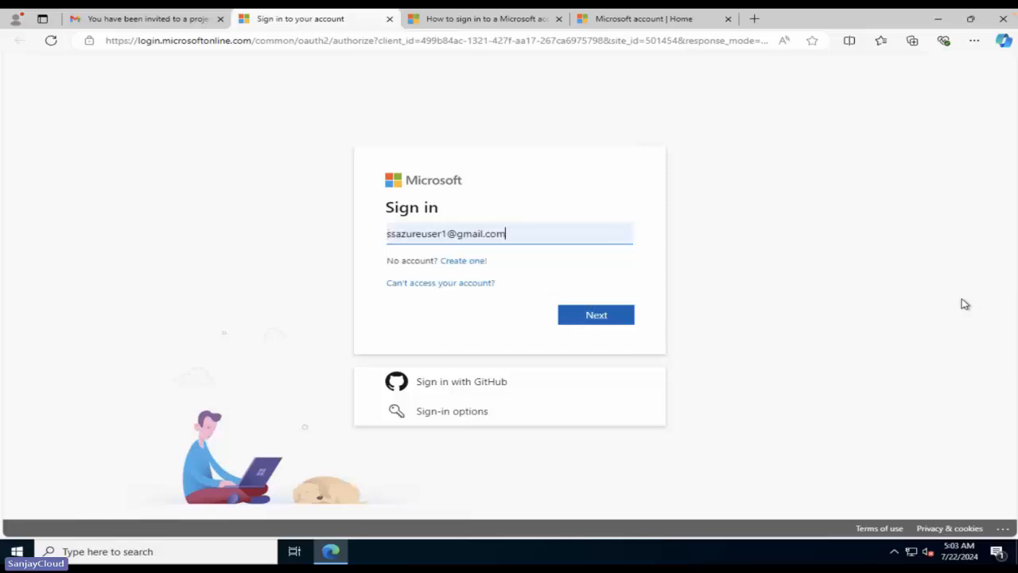
pyautogui.click(606, 316)
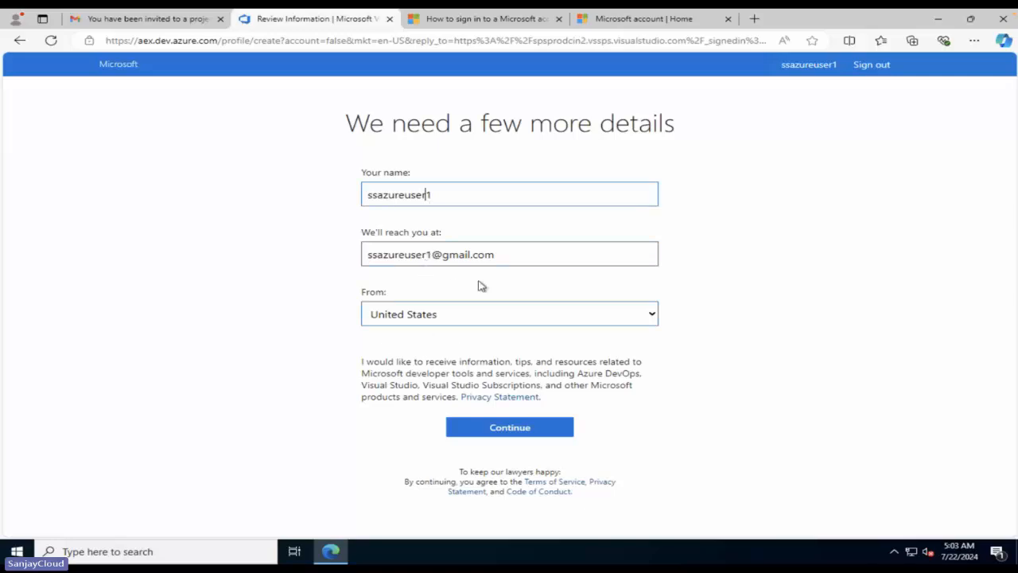
# Set the account's country to India and submit the profile details.
pyautogui.click(442, 322)
pyautogui.write('in')
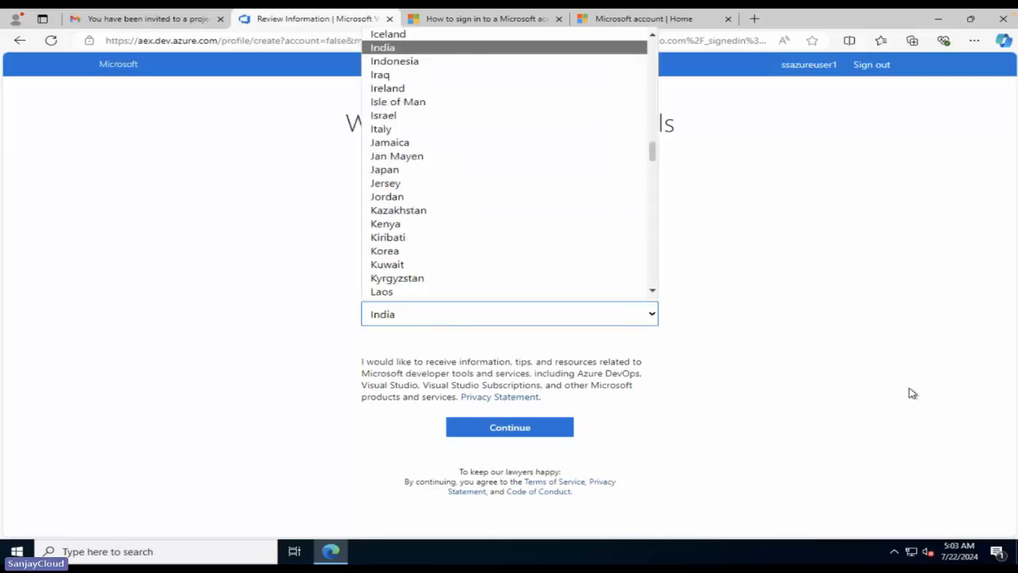
pyautogui.click(415, 48)
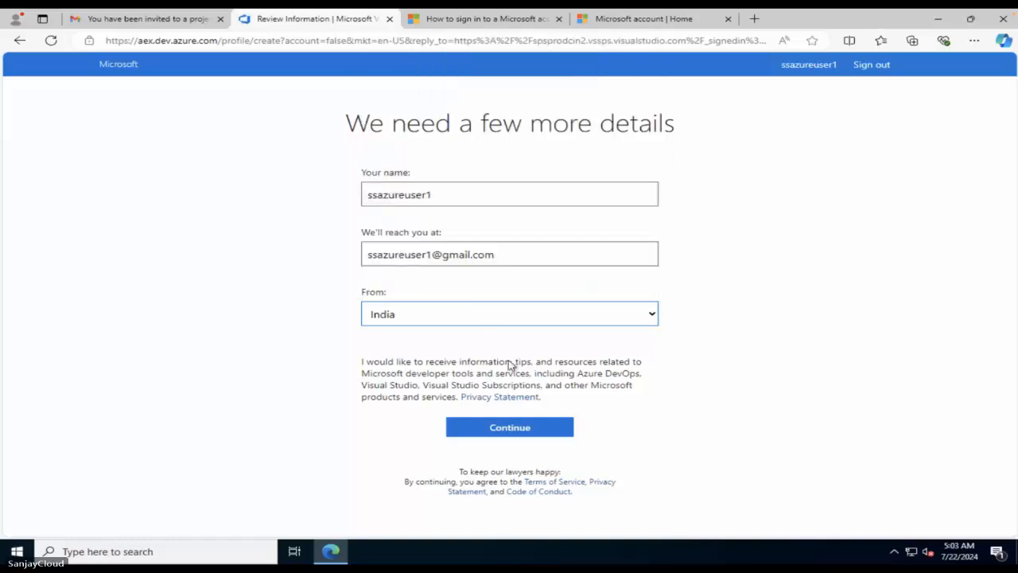
pyautogui.click(532, 428)
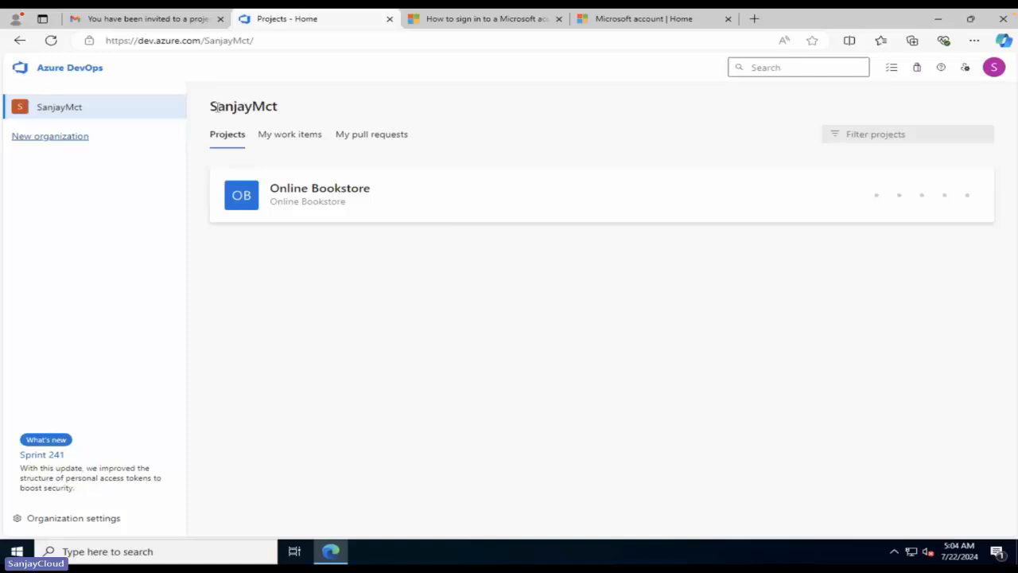
pyautogui.click(312, 204)
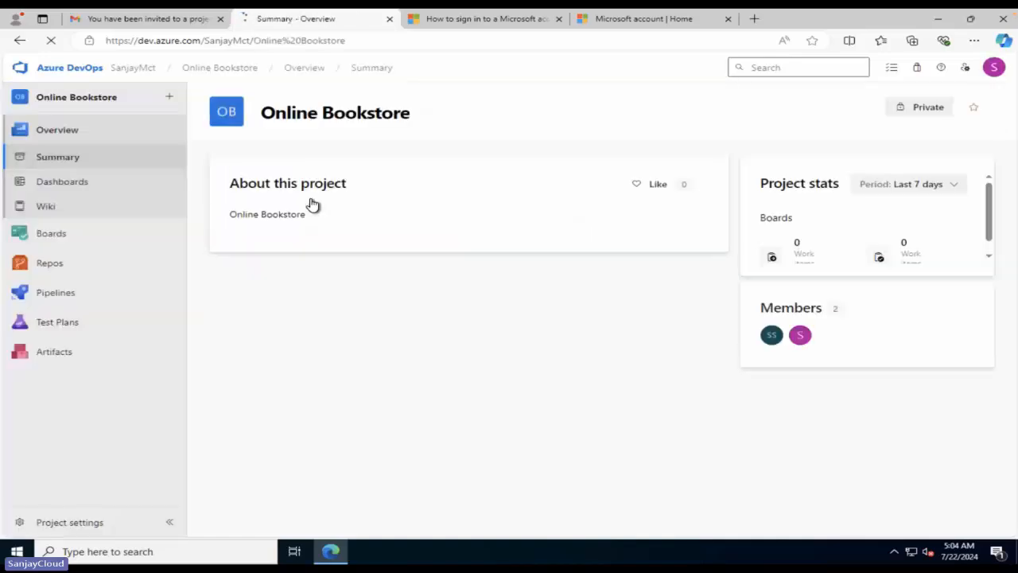
pyautogui.click(50, 234)
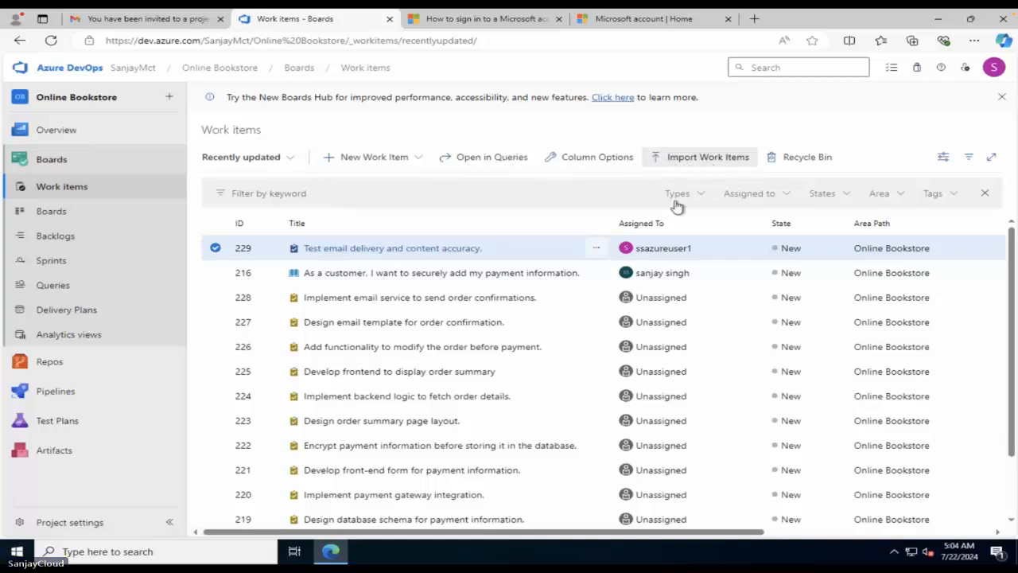
pyautogui.click(769, 198)
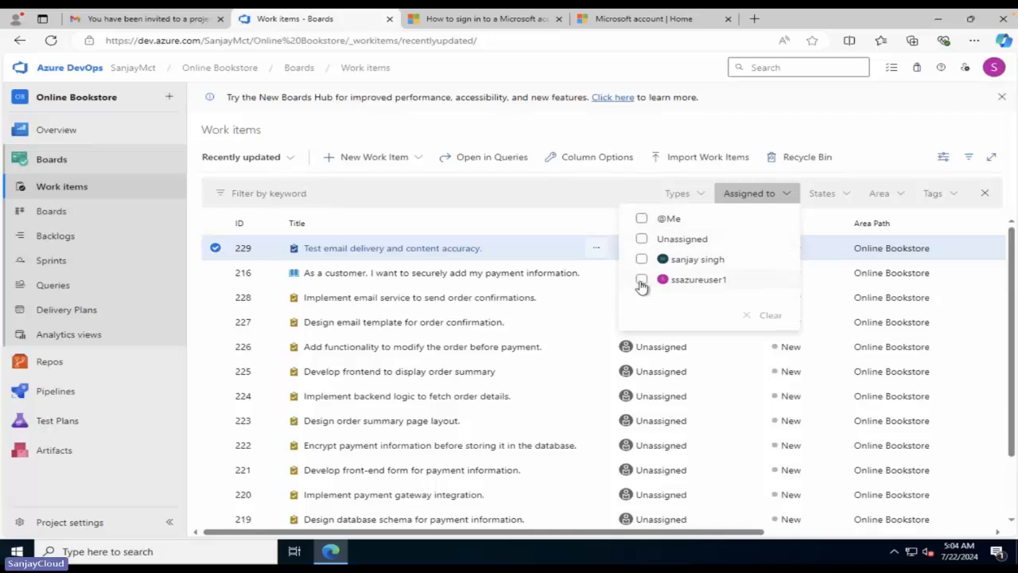
pyautogui.click(641, 219)
pyautogui.click(534, 323)
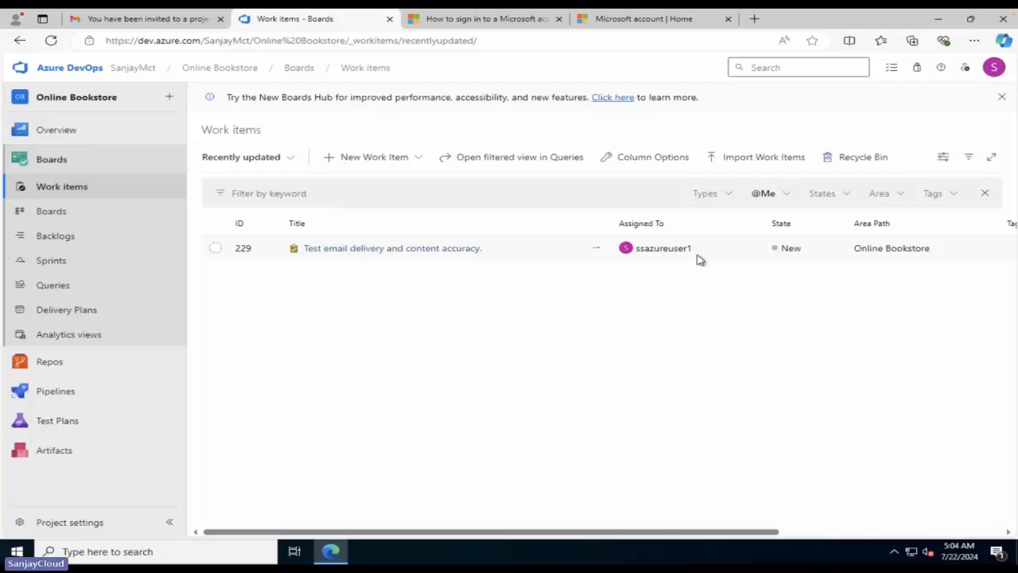
# Set task 229's state to Active and save with Ctrl+S.
pyautogui.click(381, 251)
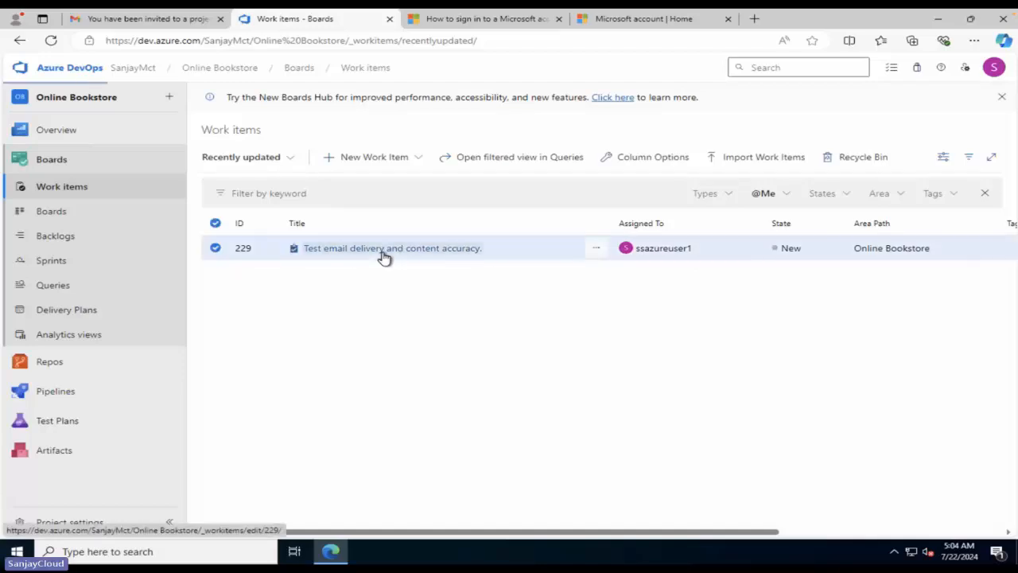
pyautogui.click(384, 252)
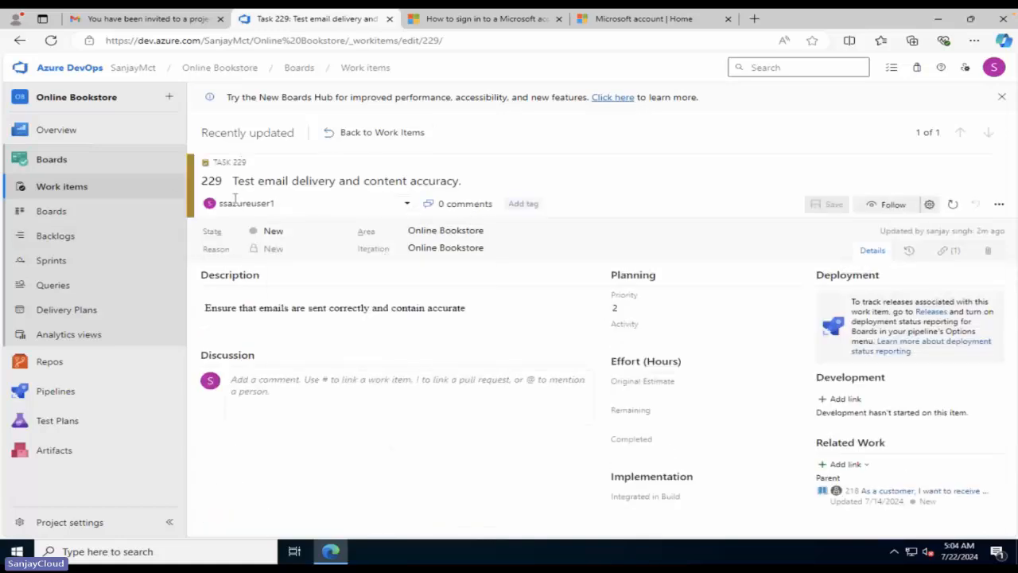
pyautogui.click(335, 232)
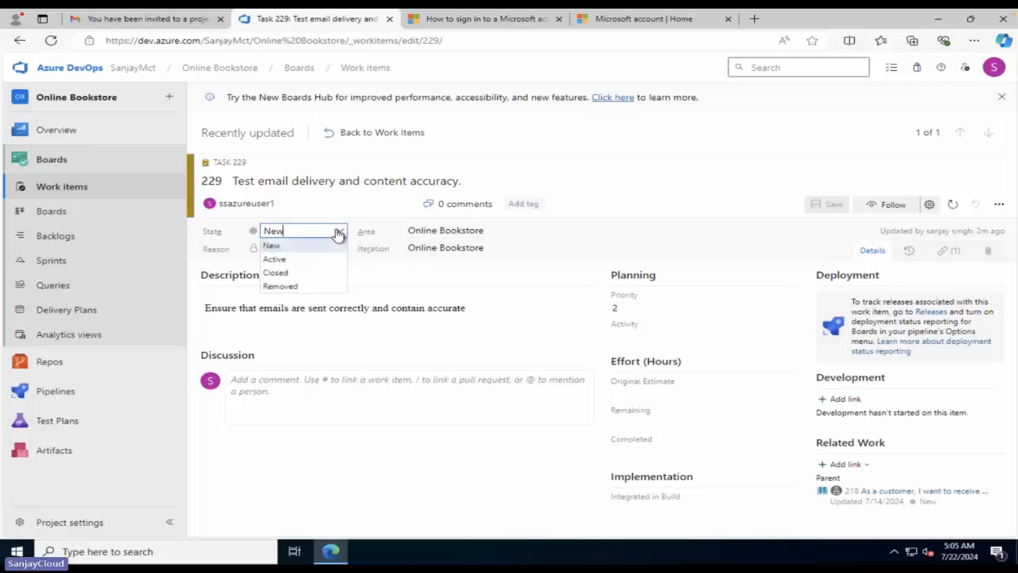
pyautogui.click(303, 260)
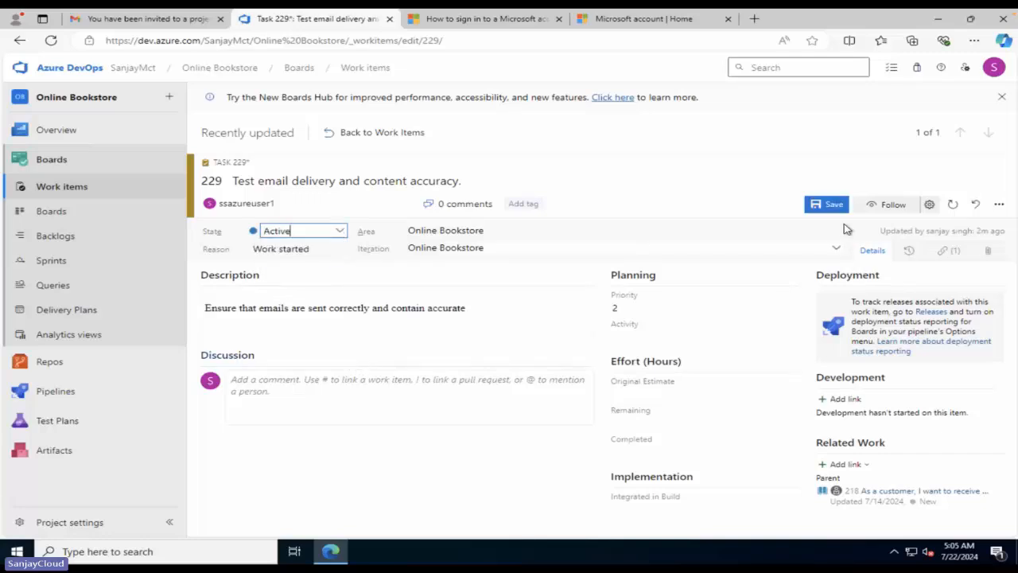
pyautogui.hotkey('ctrl', 's')
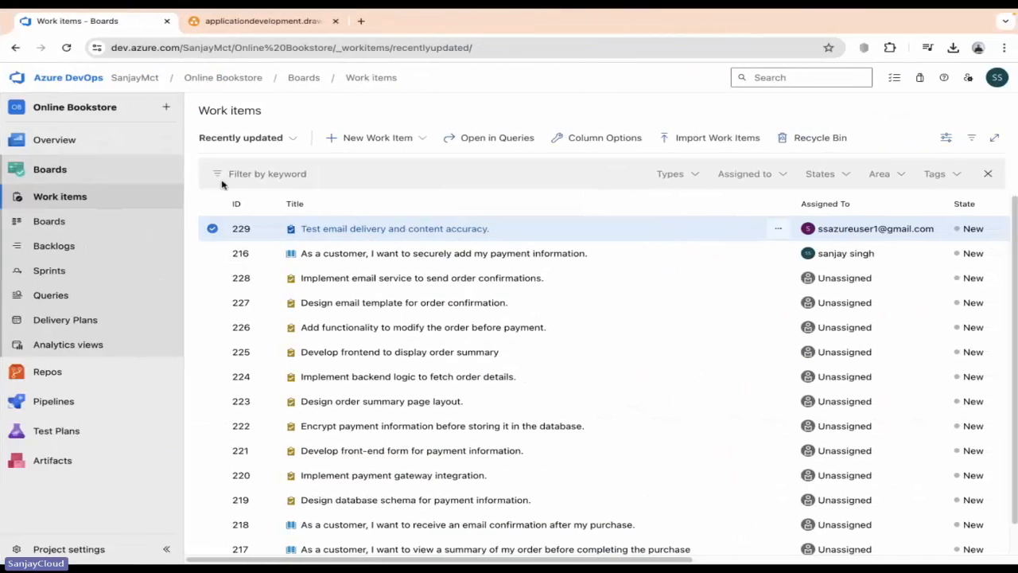
# Reload the work items list, showing task 229 as Active and the other items New.
pyautogui.click(90, 200)
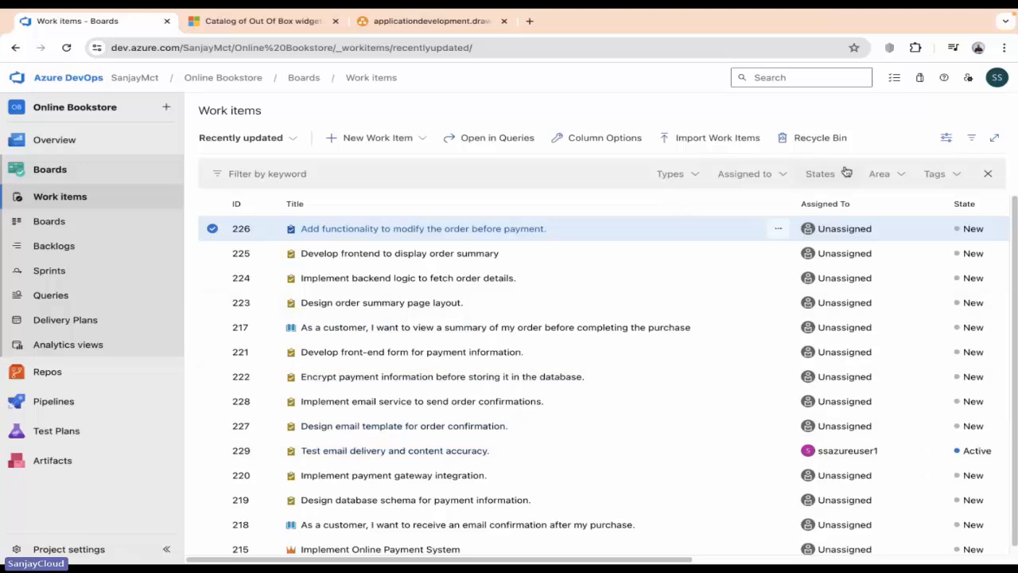
pyautogui.click(692, 177)
# Filter the work items list to the User Story type, leaving items 217 and 218.
pyautogui.click(602, 234)
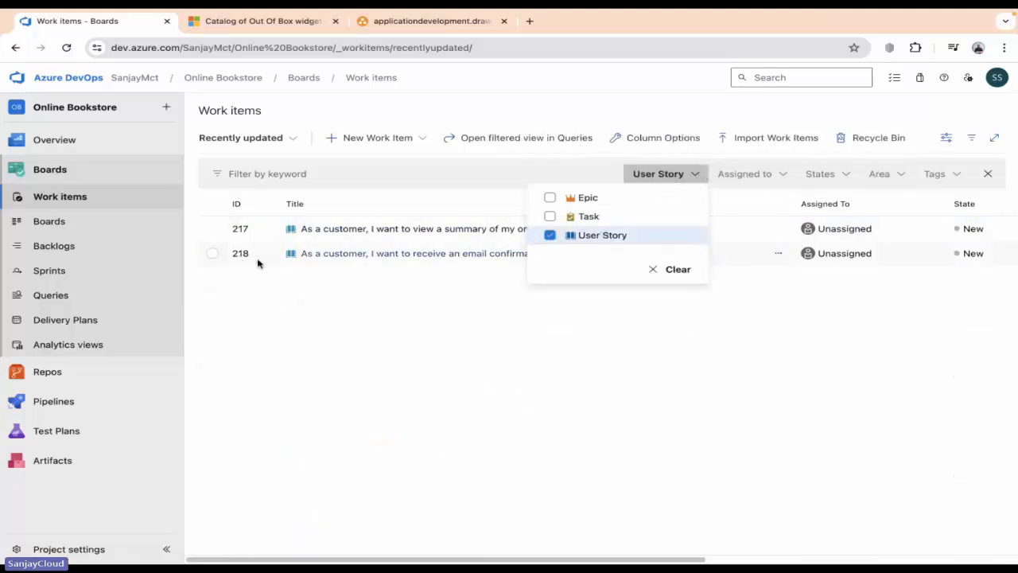
pyautogui.click(435, 347)
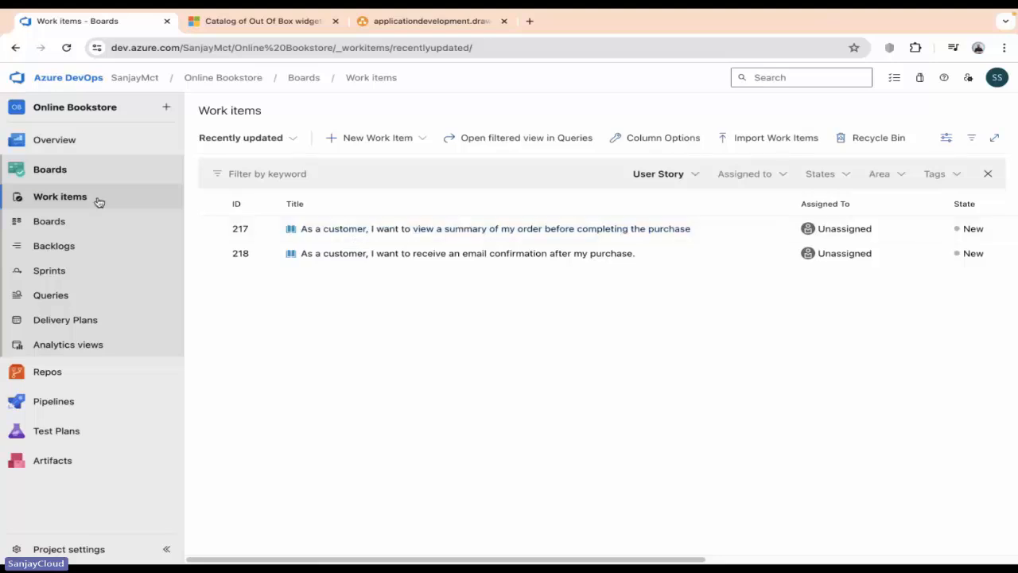
pyautogui.click(64, 197)
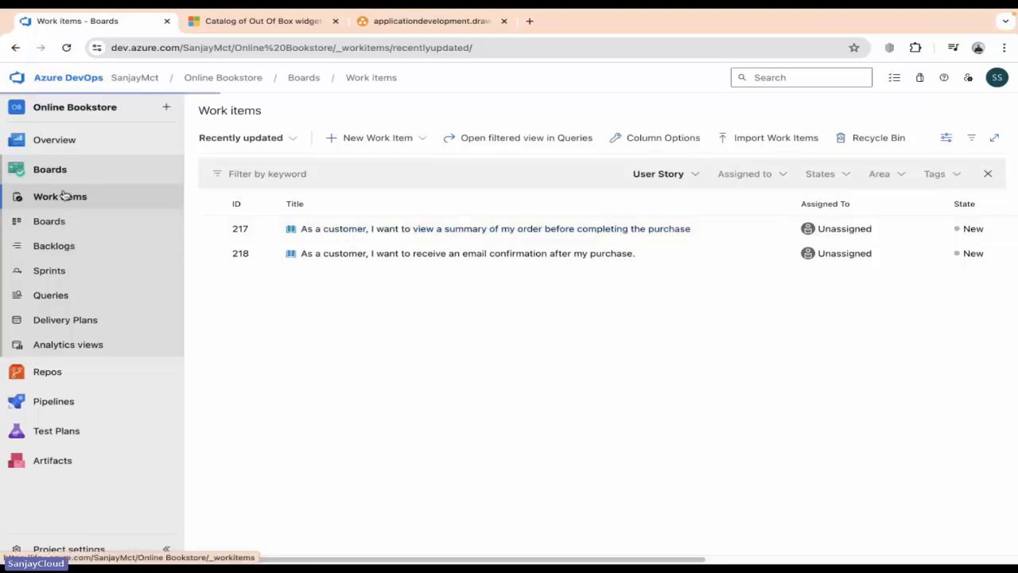
# Check the Completed hours of task 224 under user story 217, then return to work items.
pyautogui.click(347, 229)
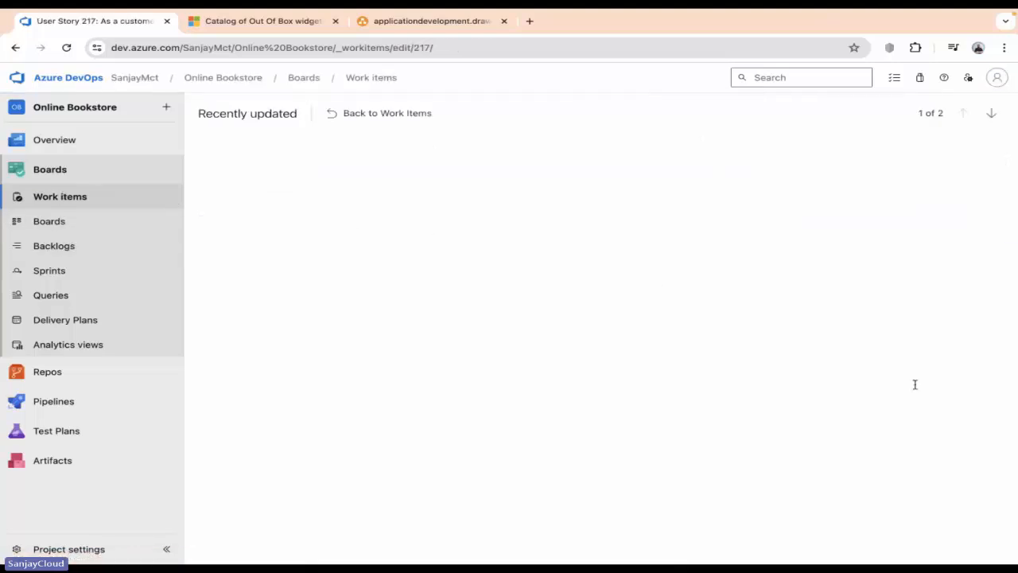
pyautogui.scroll(-1, 865, 477)
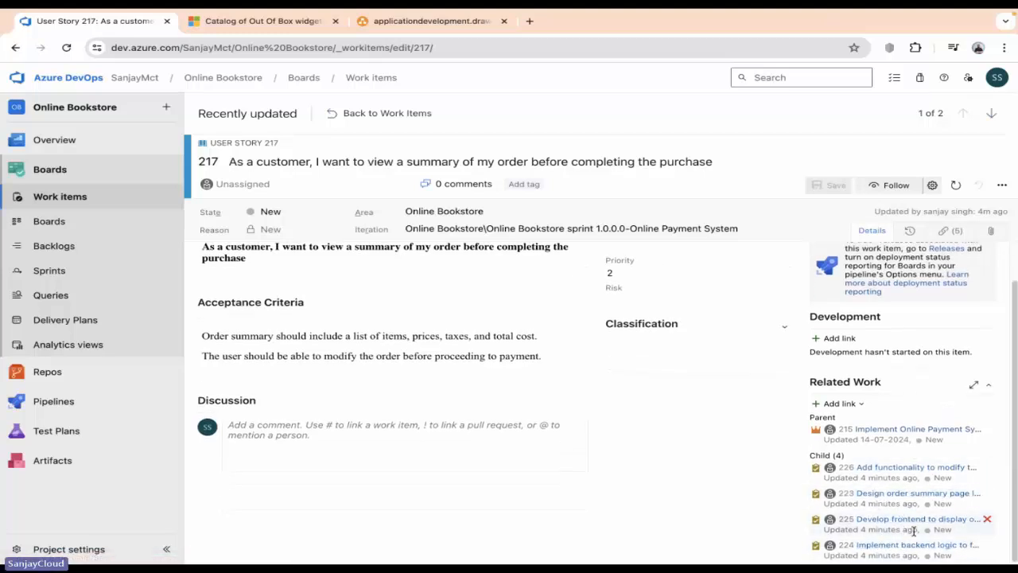
pyautogui.click(889, 547)
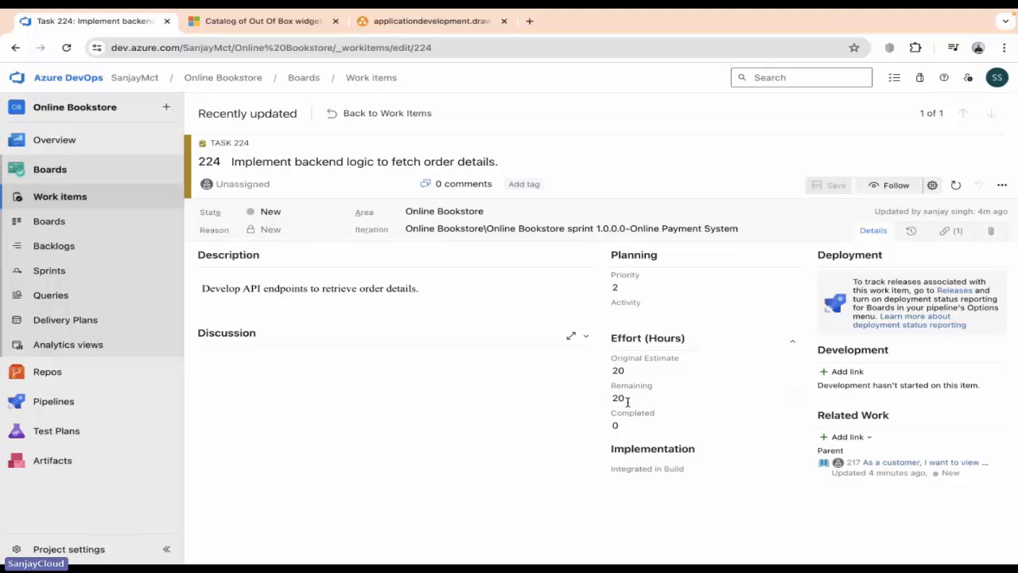
pyautogui.click(628, 427)
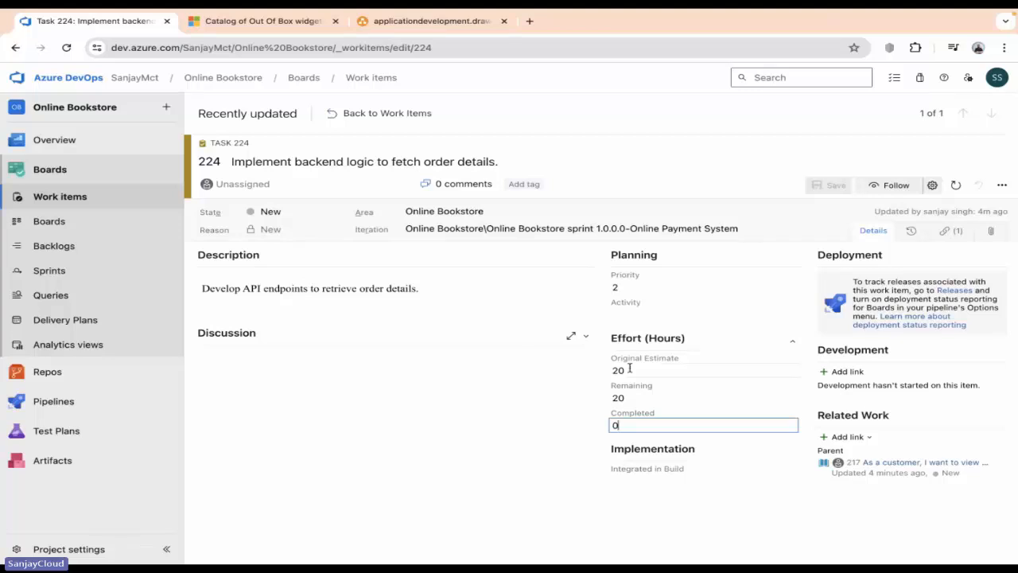
pyautogui.click(96, 195)
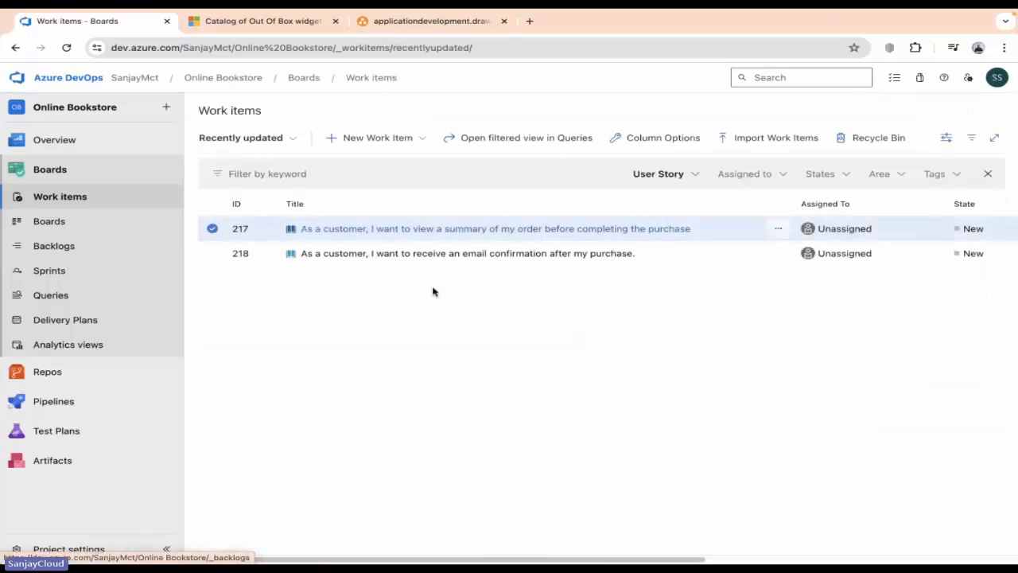
# Remove the User Story type filter so all work items show.
pyautogui.click(649, 174)
pyautogui.click(550, 237)
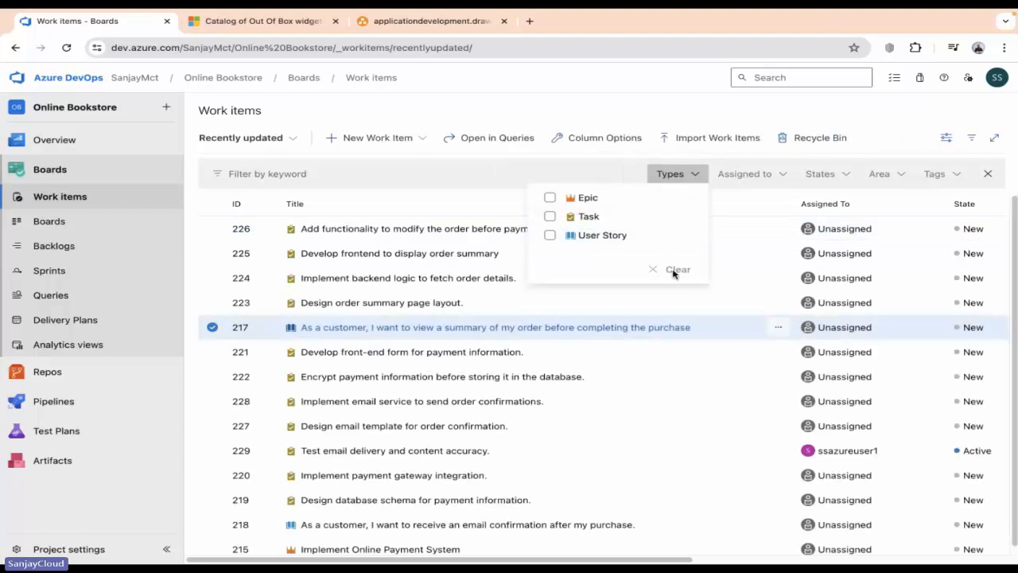
pyautogui.click(682, 300)
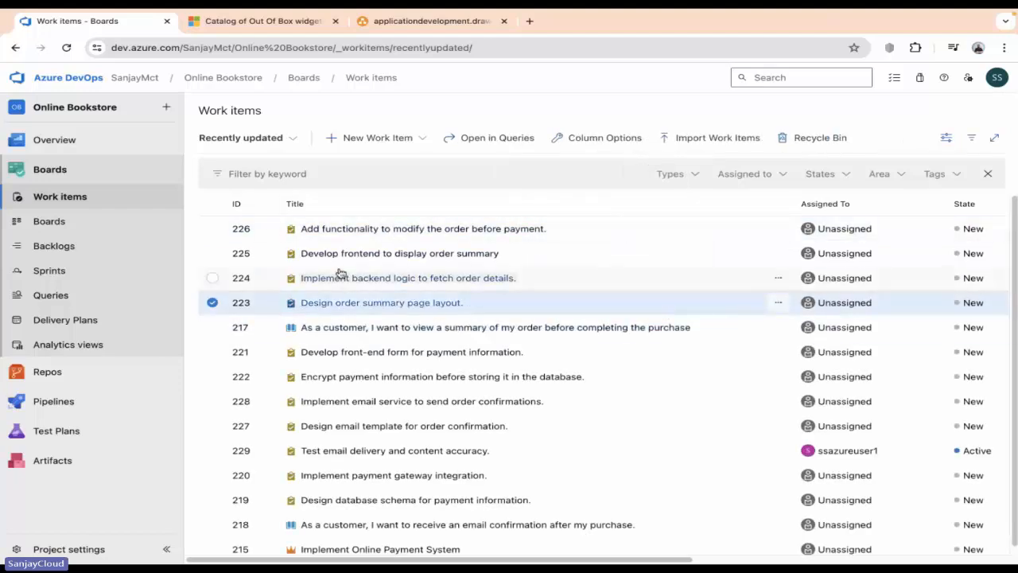
# Give task 221 effort of 16 hours original estimate, 8 remaining and 8 completed.
pyautogui.click(370, 350)
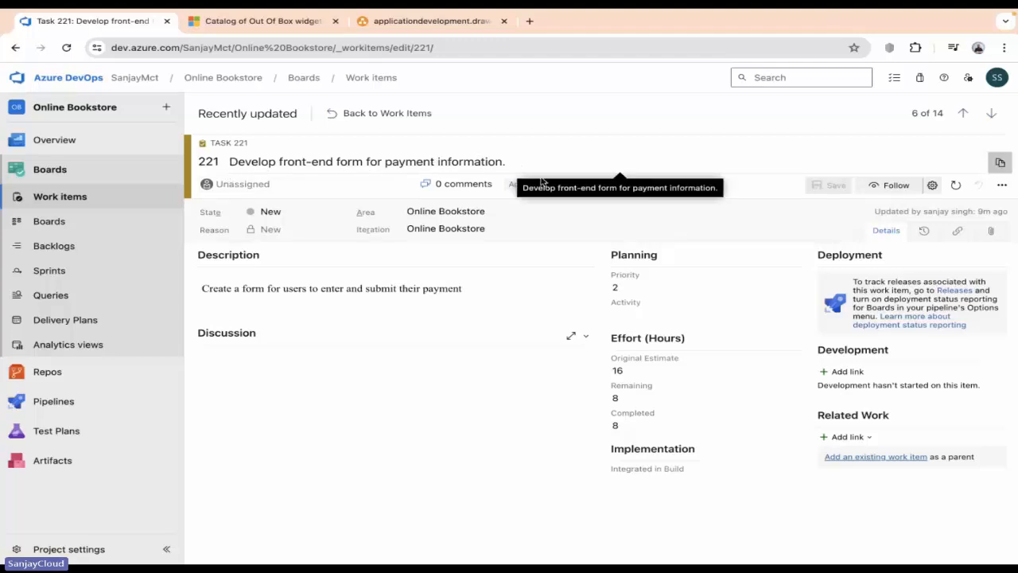
pyautogui.click(630, 371)
pyautogui.moveTo(630, 370); pyautogui.dragTo(590, 375)
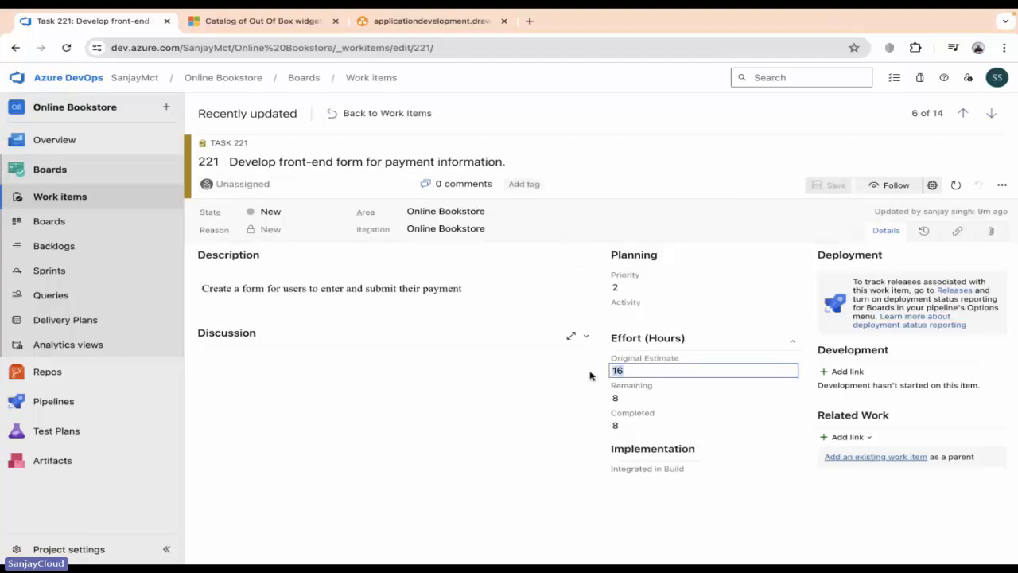
pyautogui.click(614, 392)
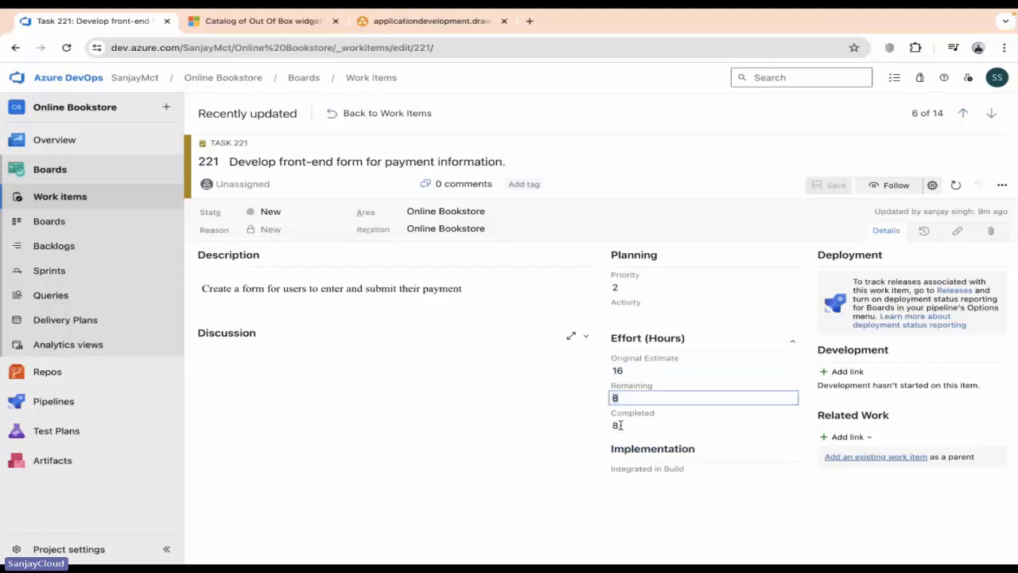
pyautogui.moveTo(628, 425); pyautogui.dragTo(603, 428)
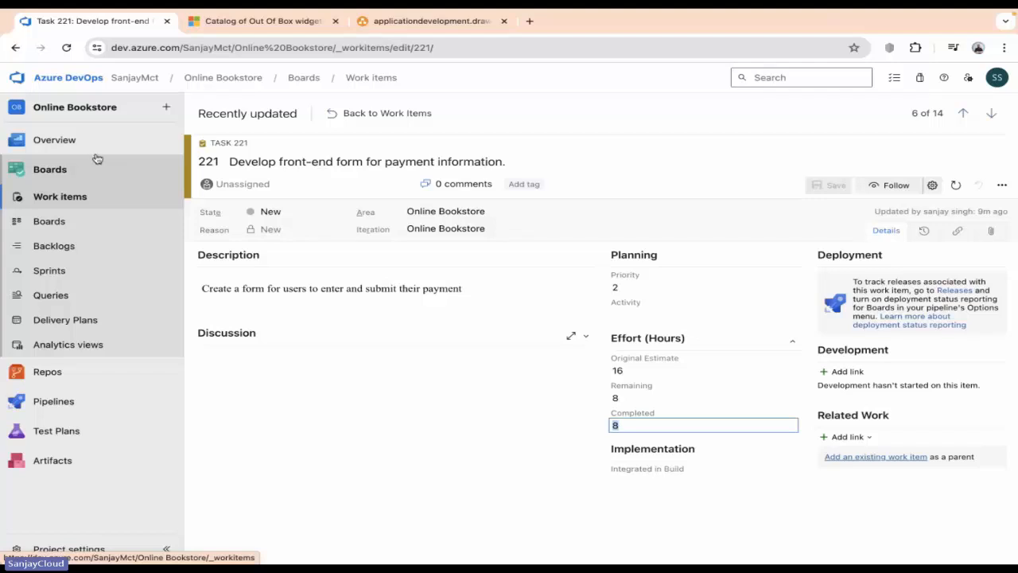
pyautogui.moveTo(82, 148)
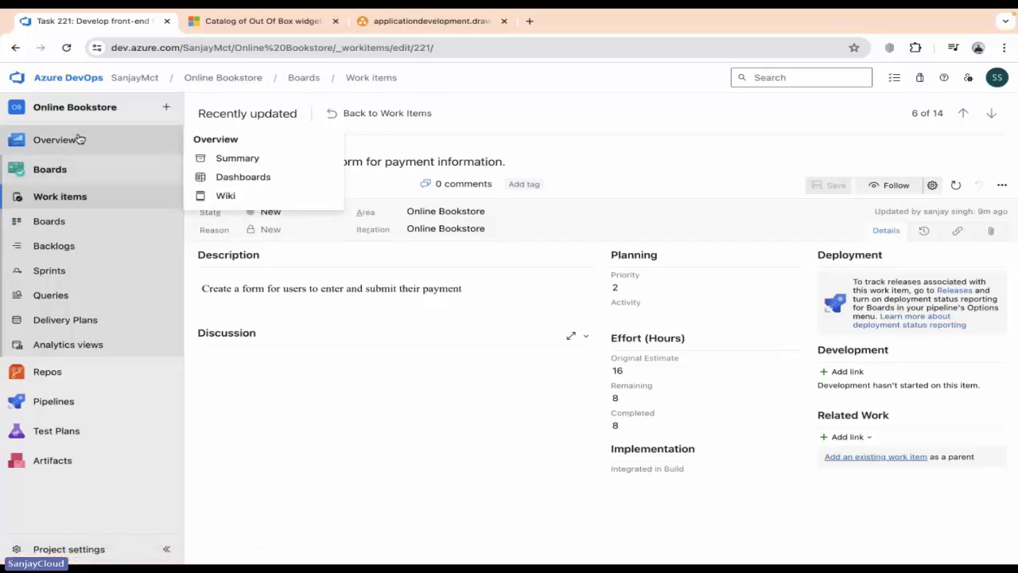
# Open the empty Online Bookstore Team - Overview dashboard from the project's Dashboards.
pyautogui.click(80, 139)
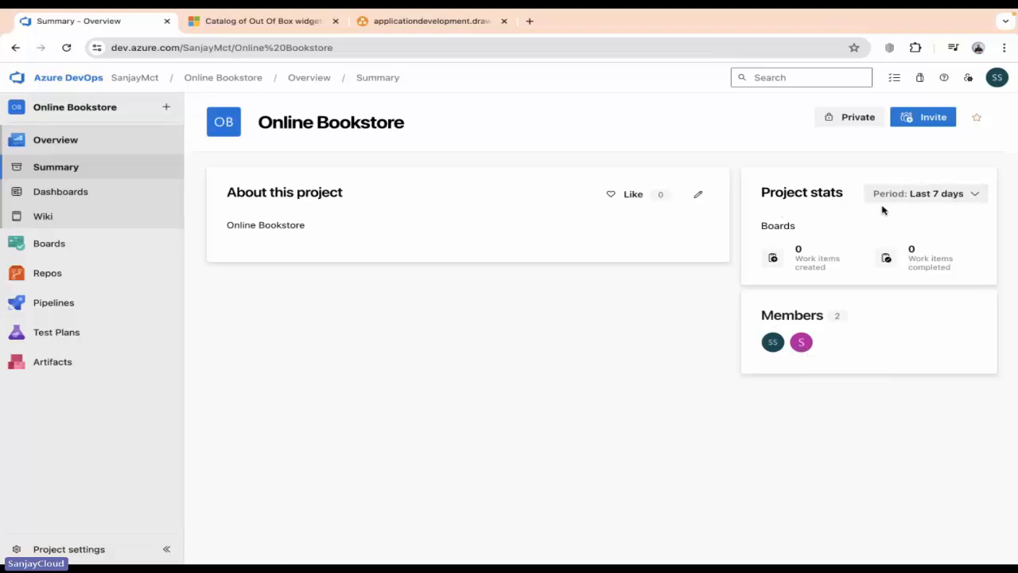
pyautogui.click(86, 199)
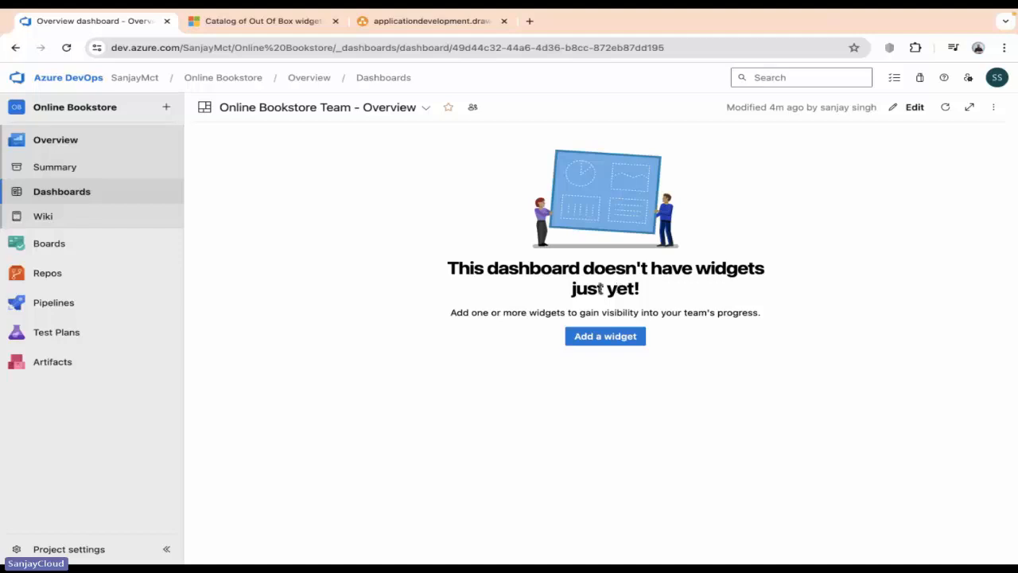
# Add a Sprint Burndown widget to the empty Overview dashboard from the widget catalogue.
pyautogui.click(332, 113)
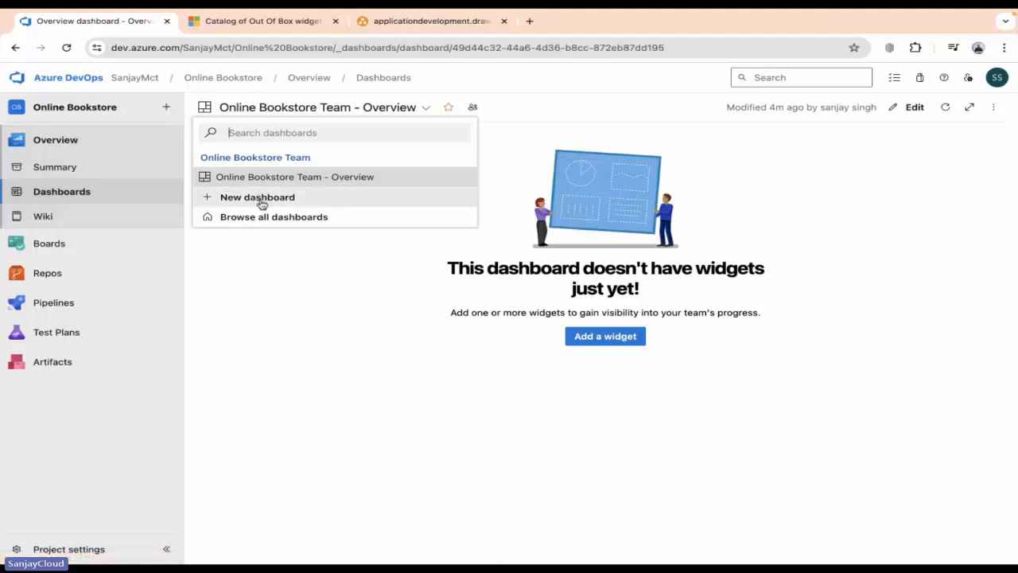
pyautogui.click(553, 342)
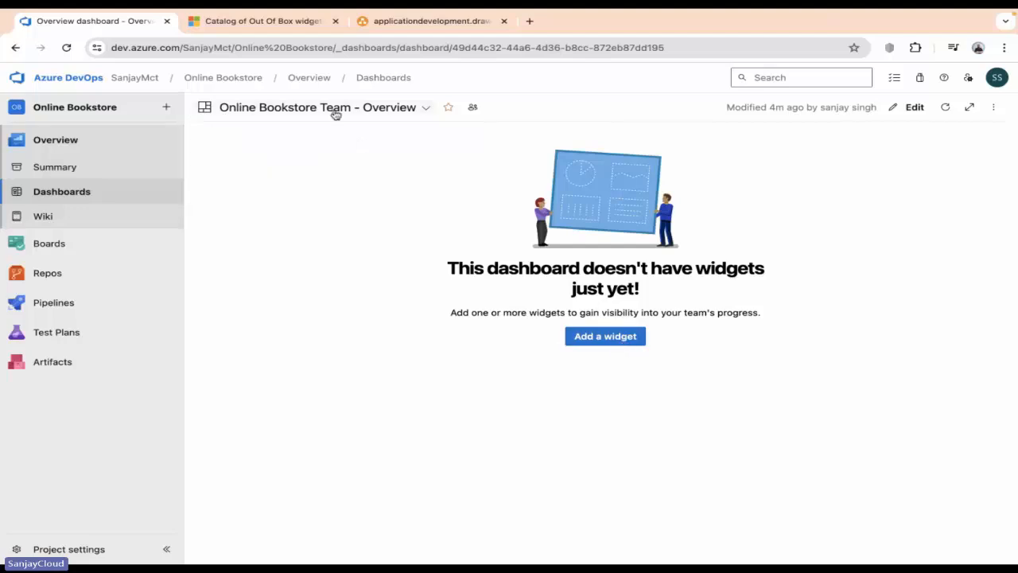
pyautogui.click(596, 340)
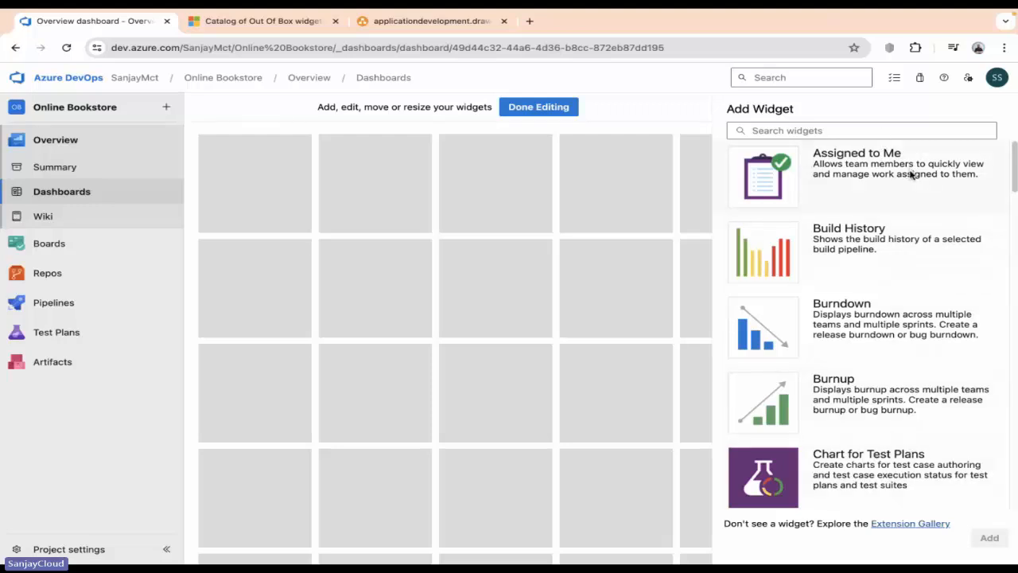
pyautogui.scroll(-5, 903, 452)
pyautogui.scroll(-10, 903, 450)
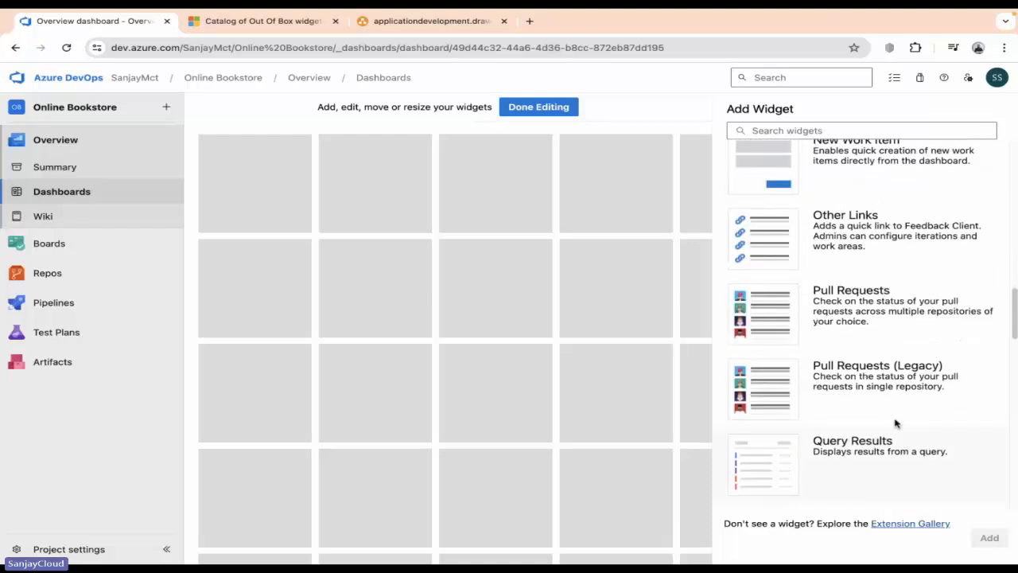
pyautogui.scroll(-5, 863, 277)
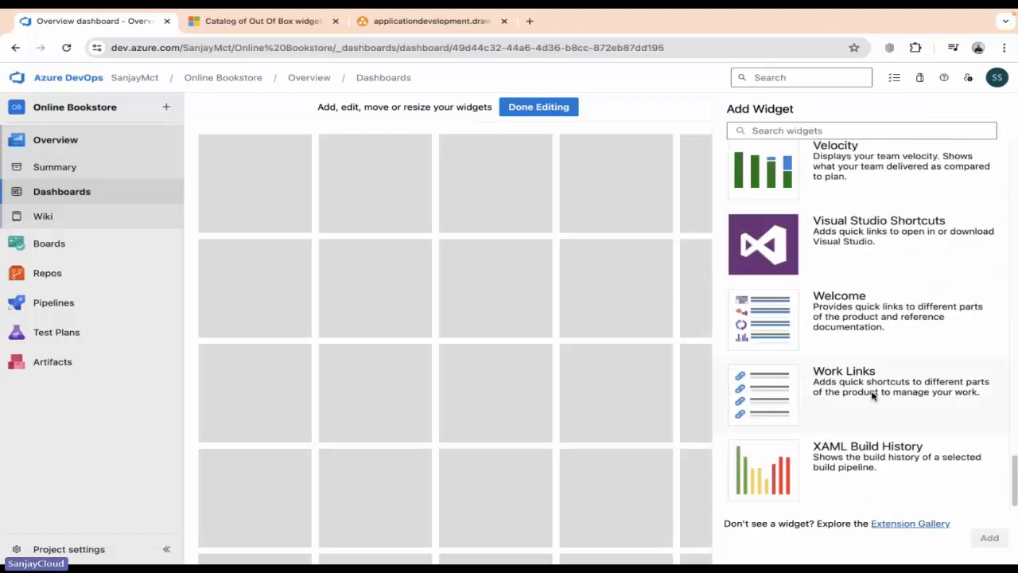
pyautogui.scroll(5, 872, 396)
pyautogui.scroll(3, 872, 395)
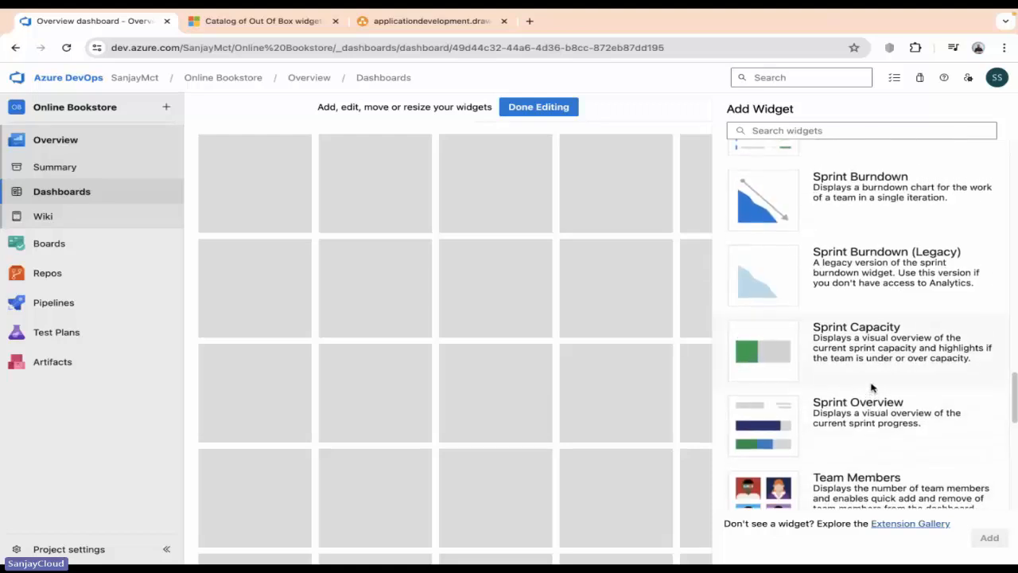
pyautogui.scroll(1, 871, 387)
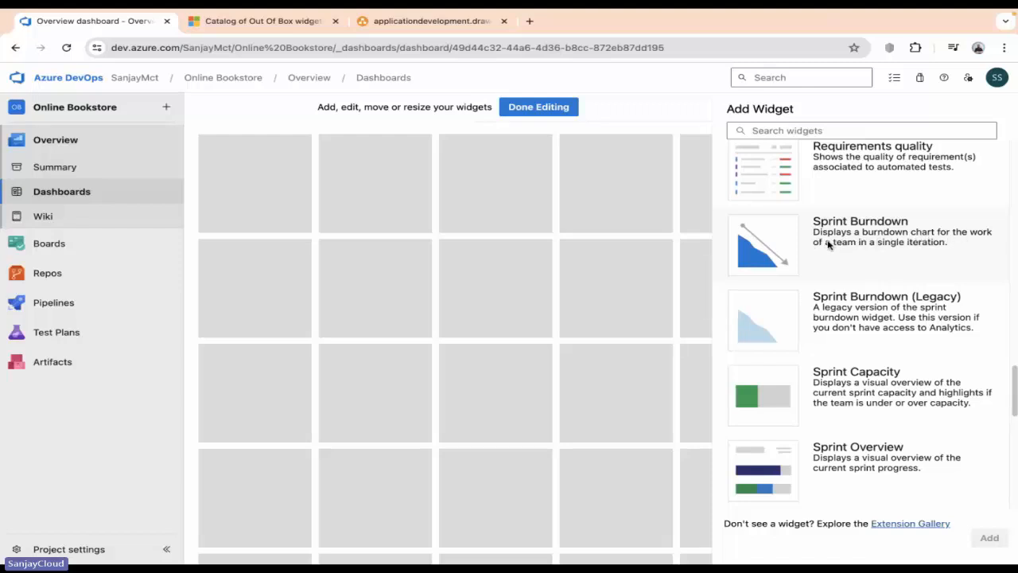
pyautogui.click(913, 239)
# Add the Sprint Burndown widget, review its iteration and backlog settings unchanged, and finish editing the dashboard.
pyautogui.click(991, 538)
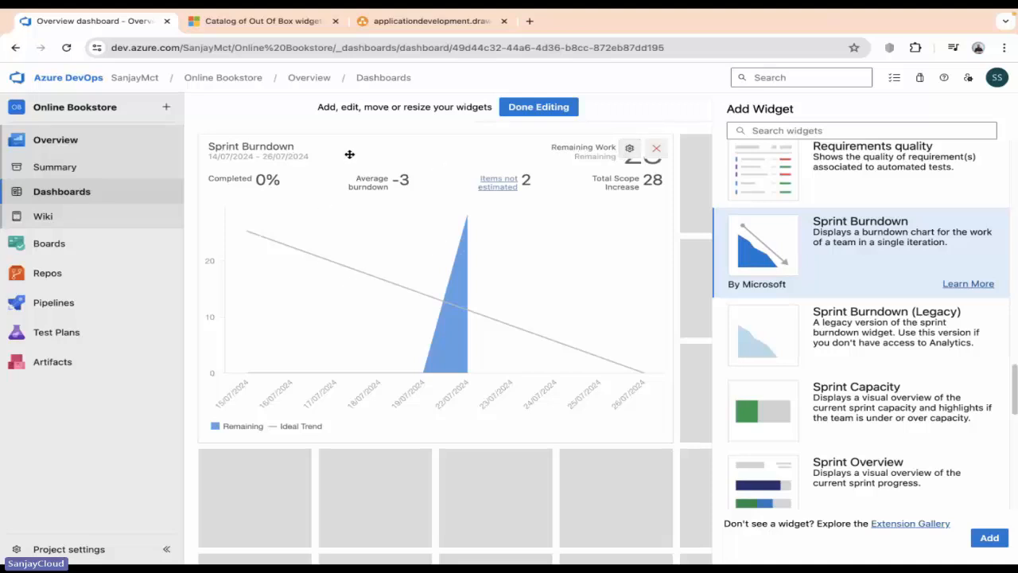
pyautogui.click(629, 148)
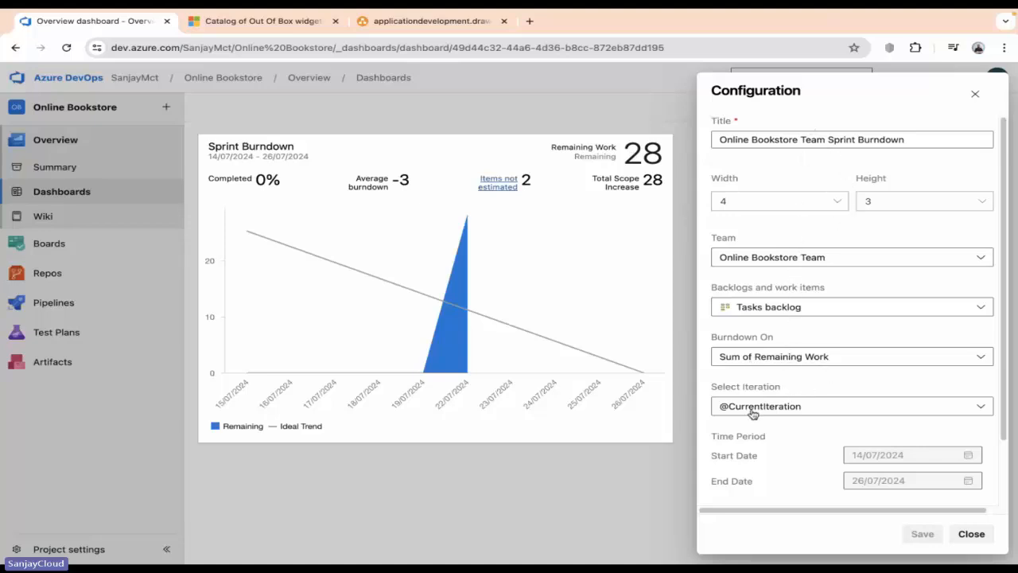
pyautogui.click(789, 414)
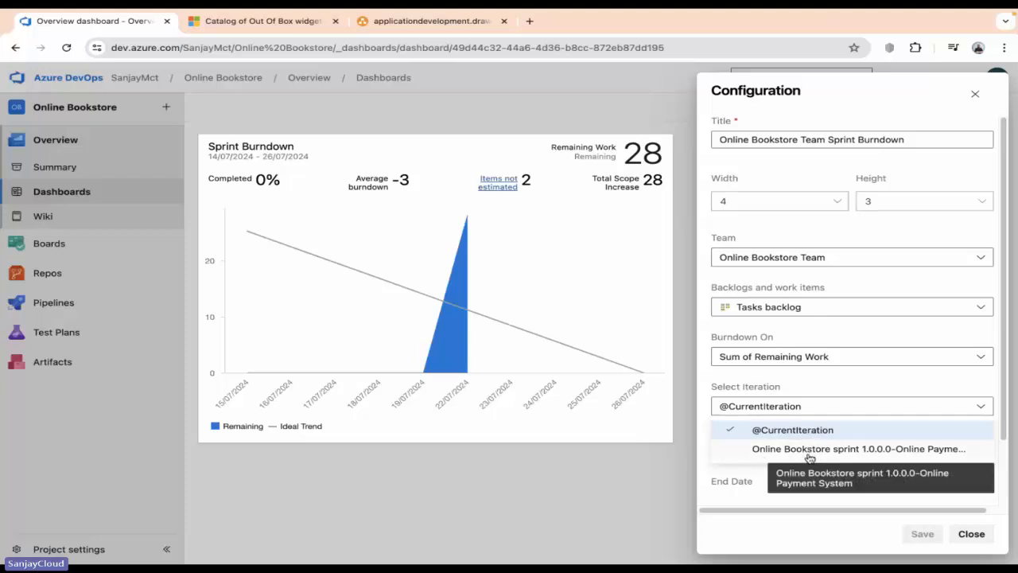
pyautogui.click(851, 312)
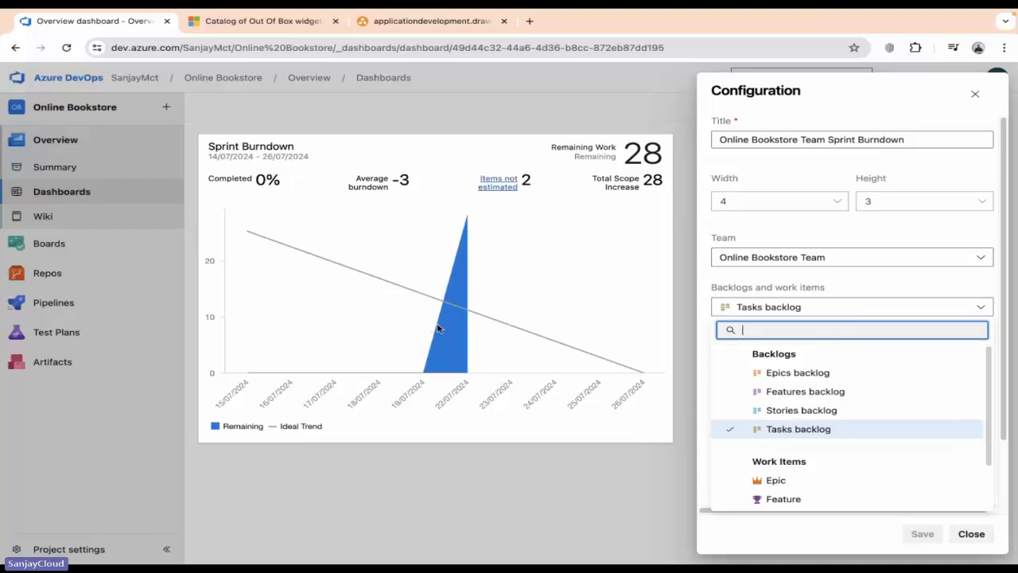
pyautogui.click(975, 94)
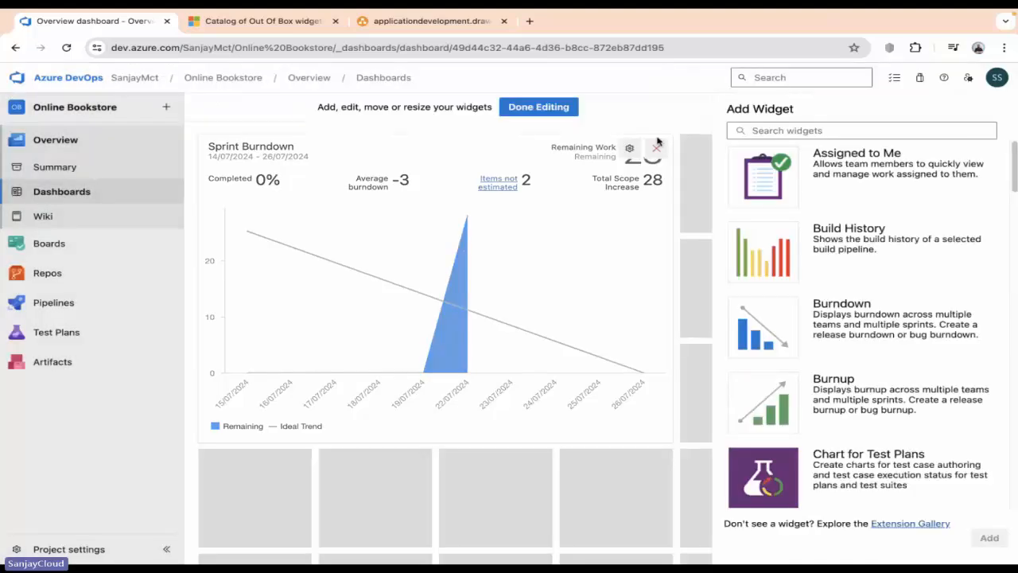
pyautogui.click(525, 107)
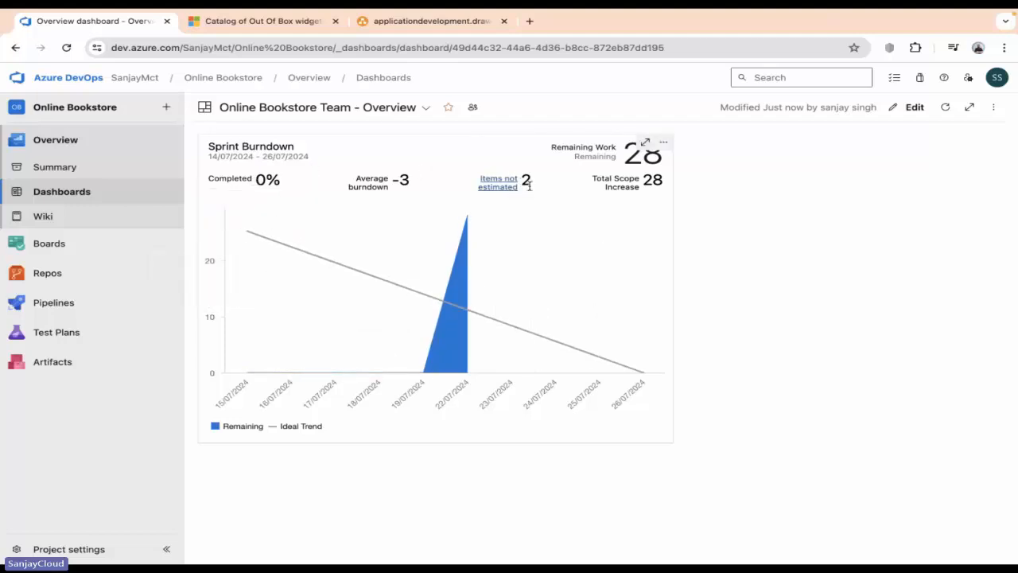
# Highlight the burndown widget's remaining work total of 28.
pyautogui.moveTo(617, 151); pyautogui.dragTo(666, 184)
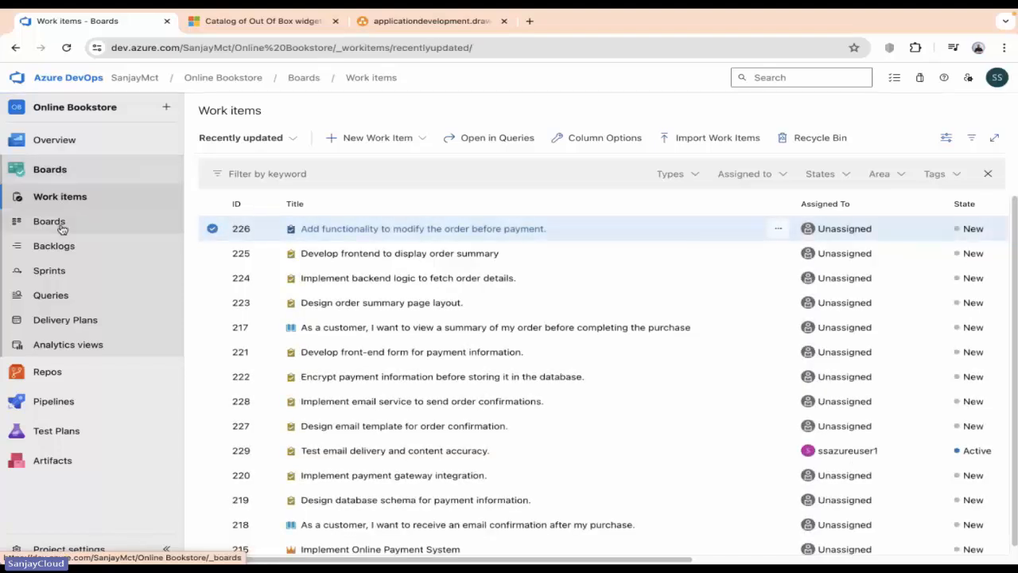
# Start a new work item query and set its Work Item Type value to Task.
pyautogui.click(50, 294)
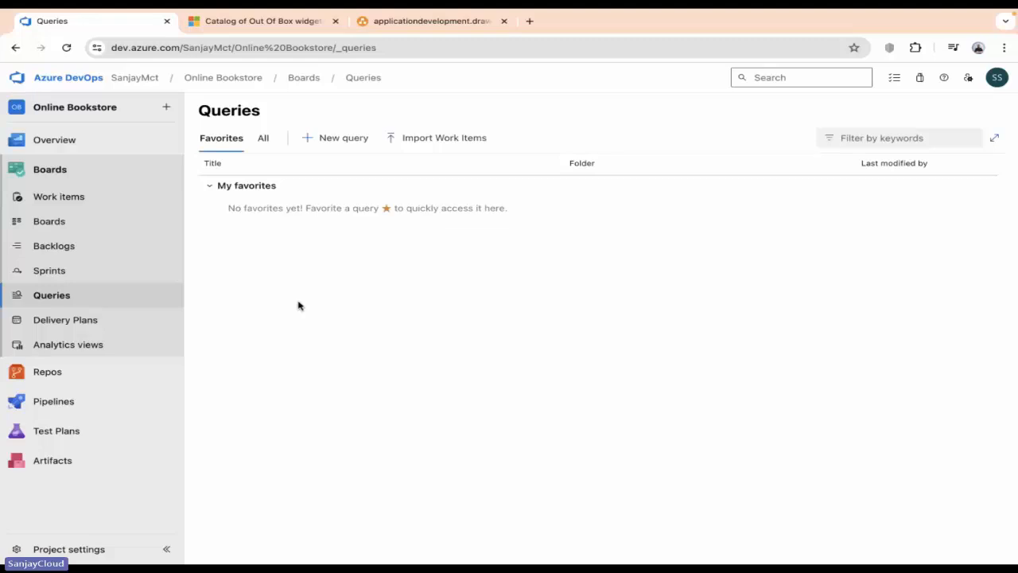
pyautogui.click(343, 138)
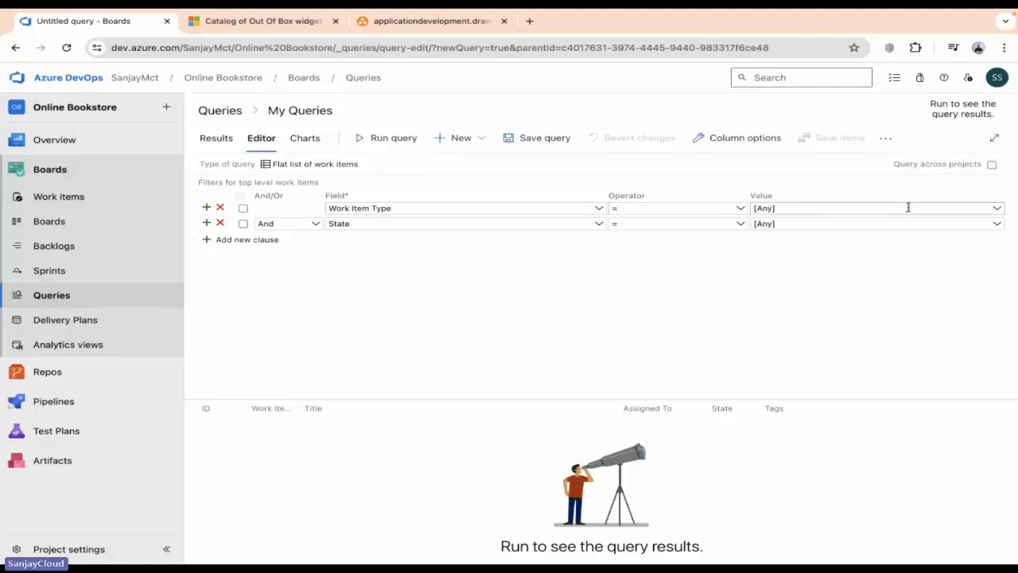
pyautogui.click(997, 210)
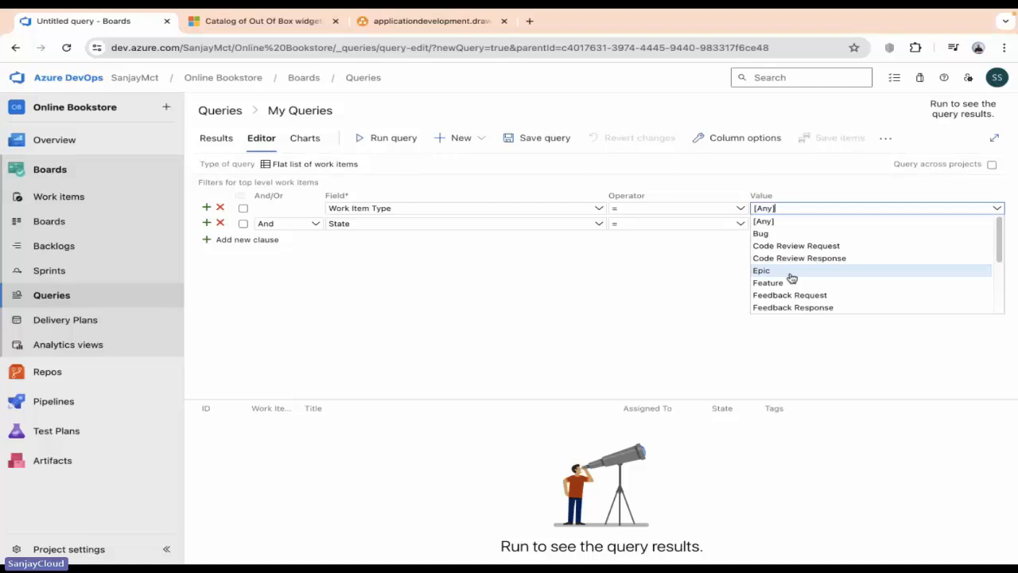
pyautogui.scroll(-3, 791, 277)
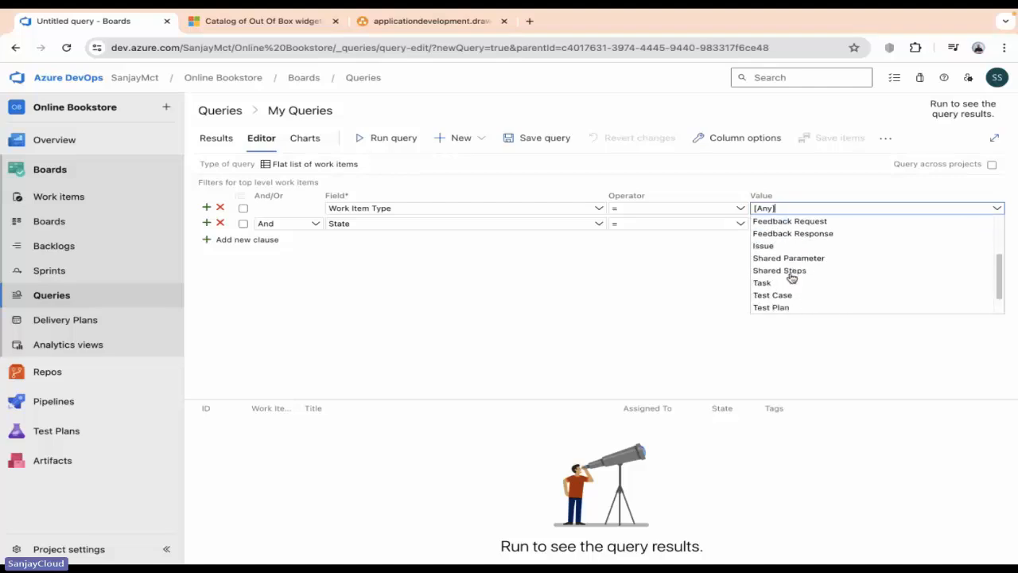
pyautogui.click(769, 285)
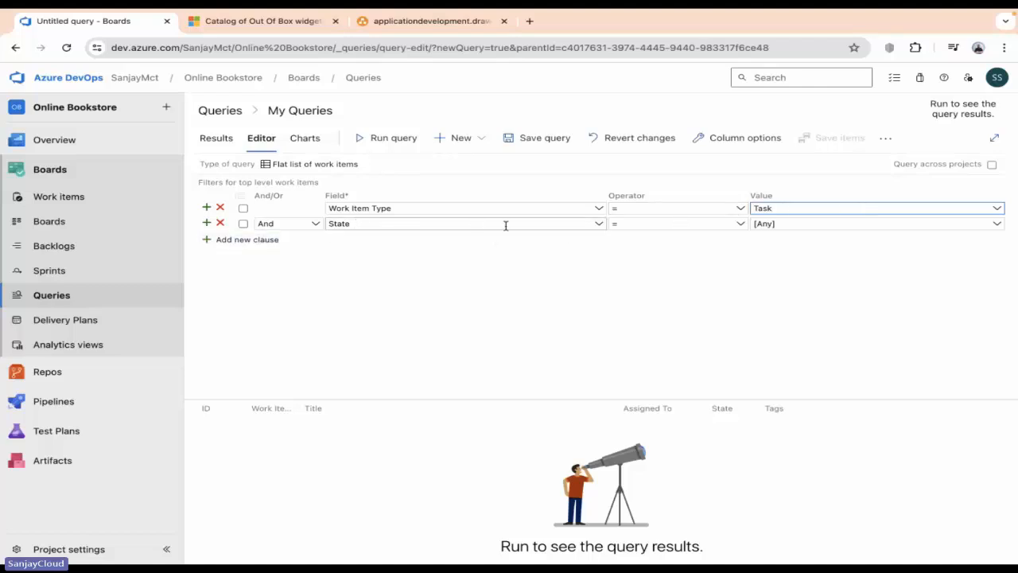
# Keep State as the second clause's field and set its value to Active.
pyautogui.click(600, 225)
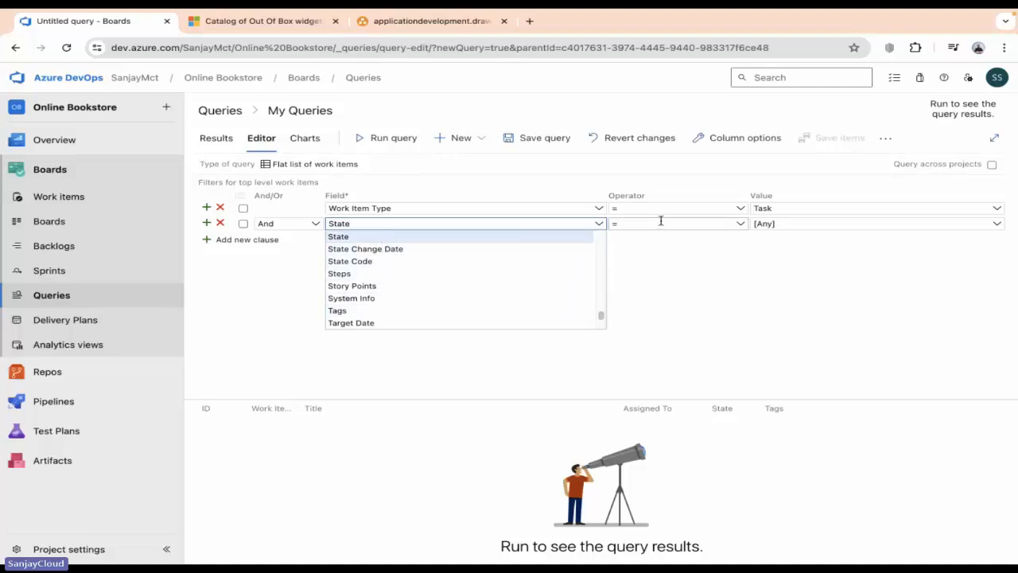
pyautogui.click(818, 222)
pyautogui.click(996, 223)
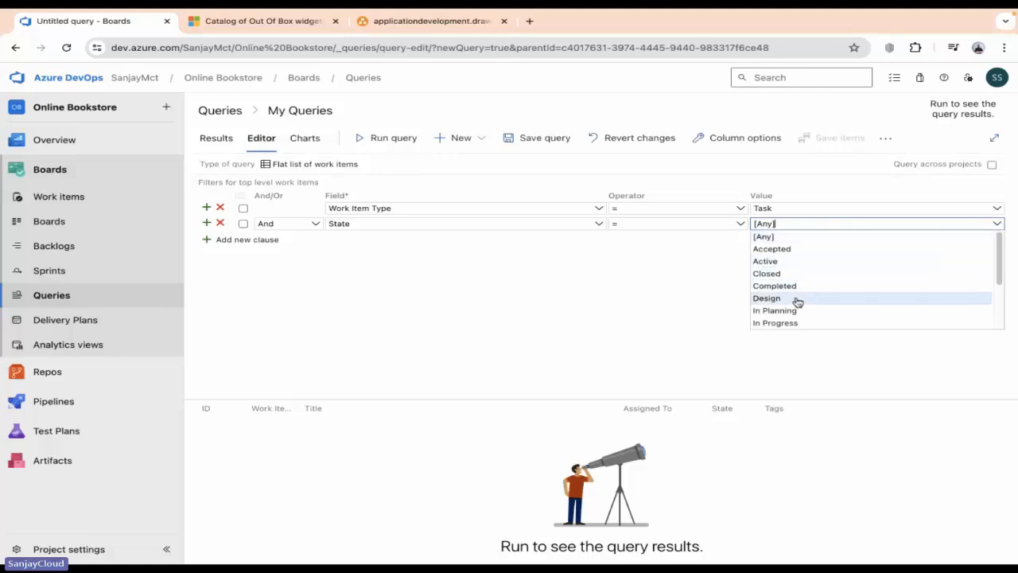
pyautogui.click(787, 263)
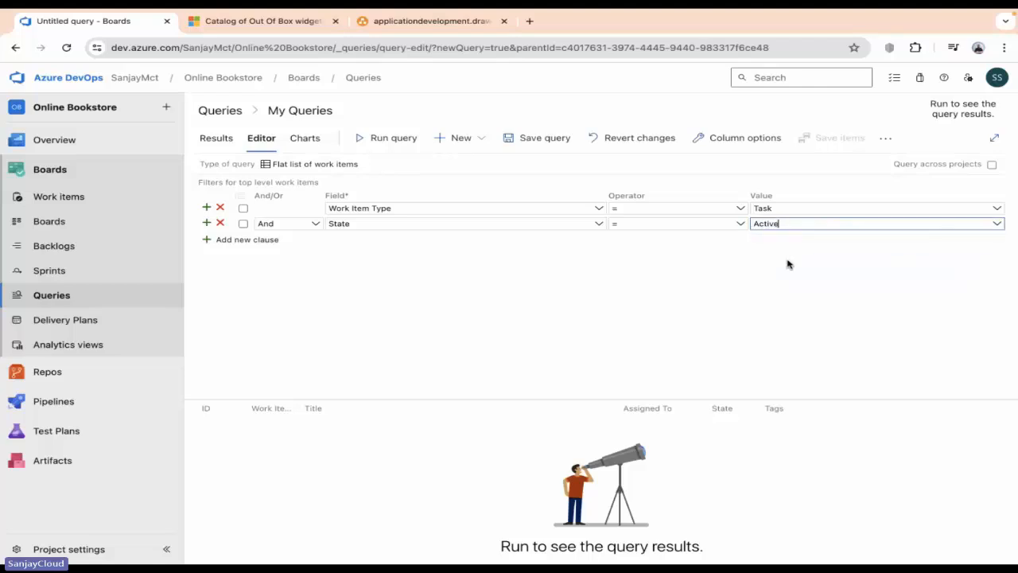
# Add a third clause on the Priority field with operator <= and value 2.
pyautogui.click(233, 243)
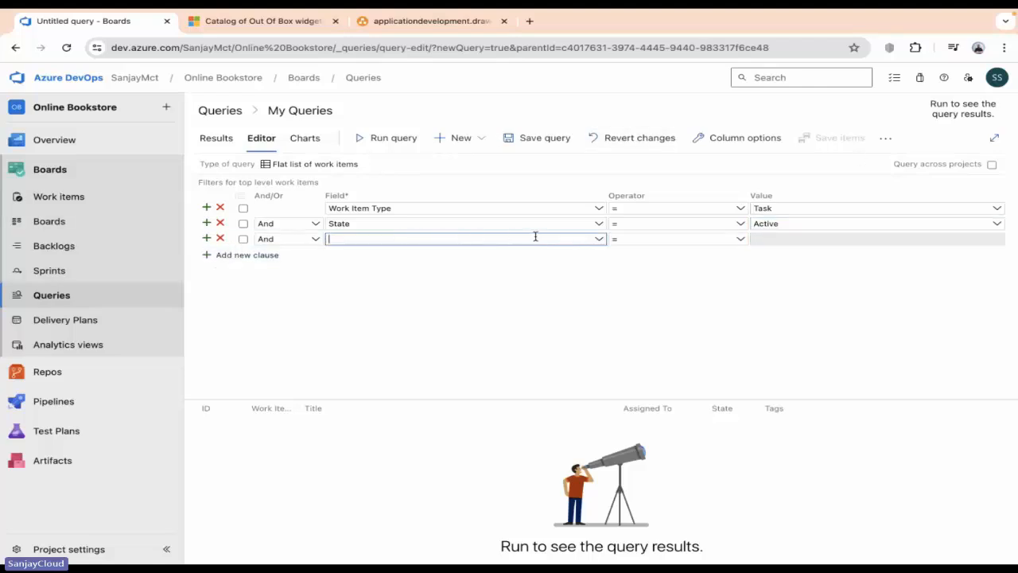
pyautogui.click(602, 241)
pyautogui.scroll(-3, 364, 325)
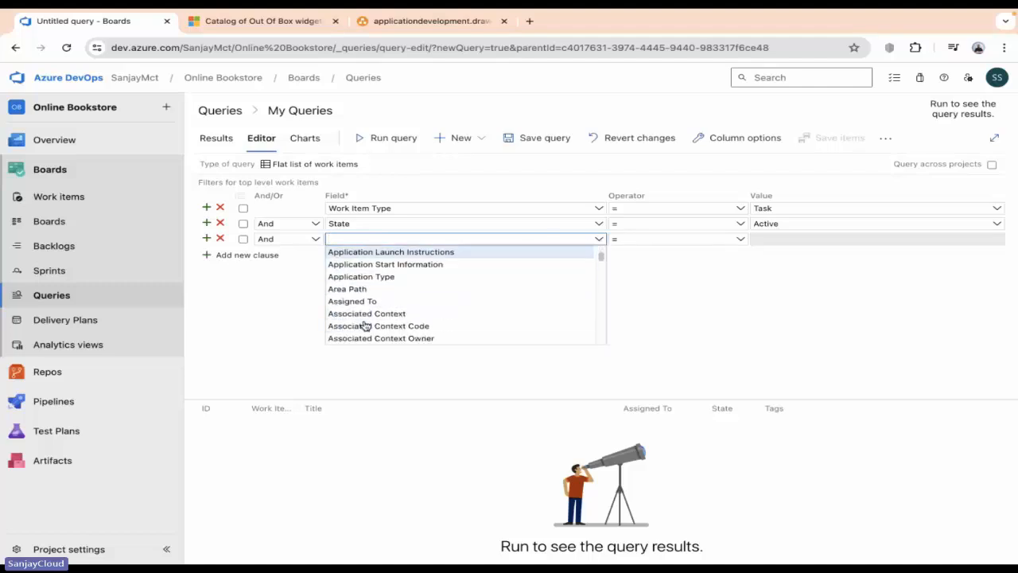
pyautogui.write('p')
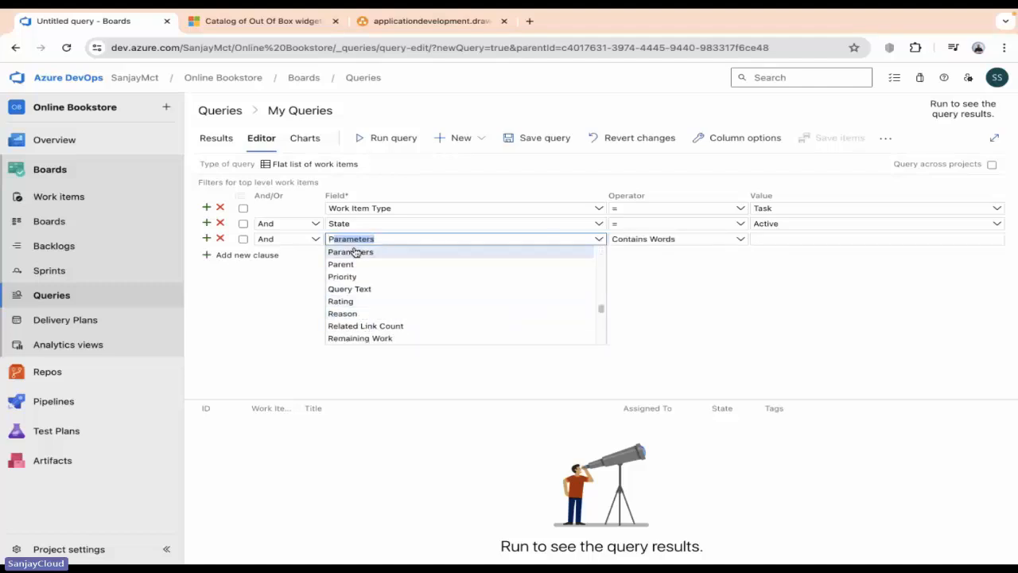
pyautogui.click(359, 279)
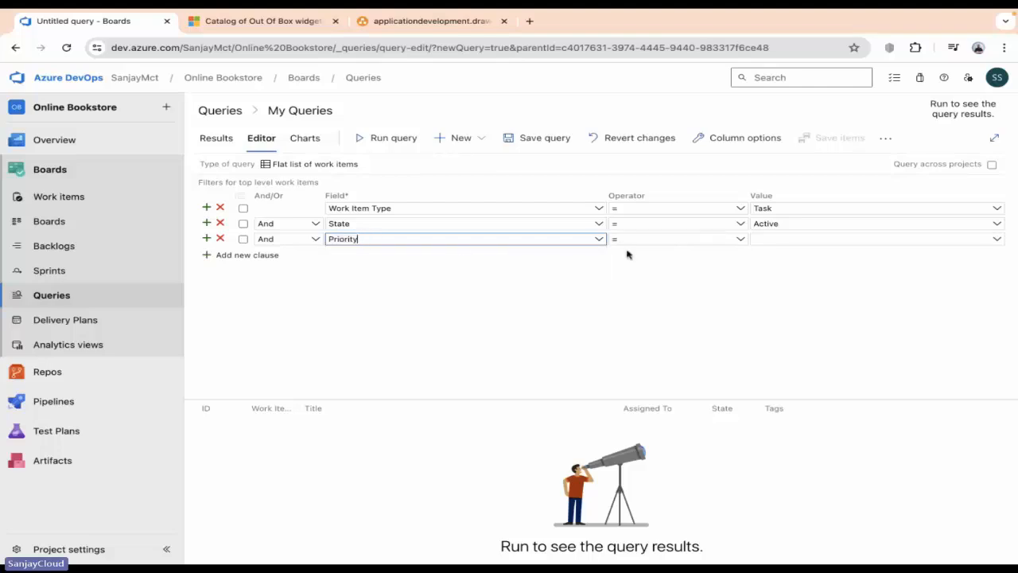
pyautogui.click(743, 243)
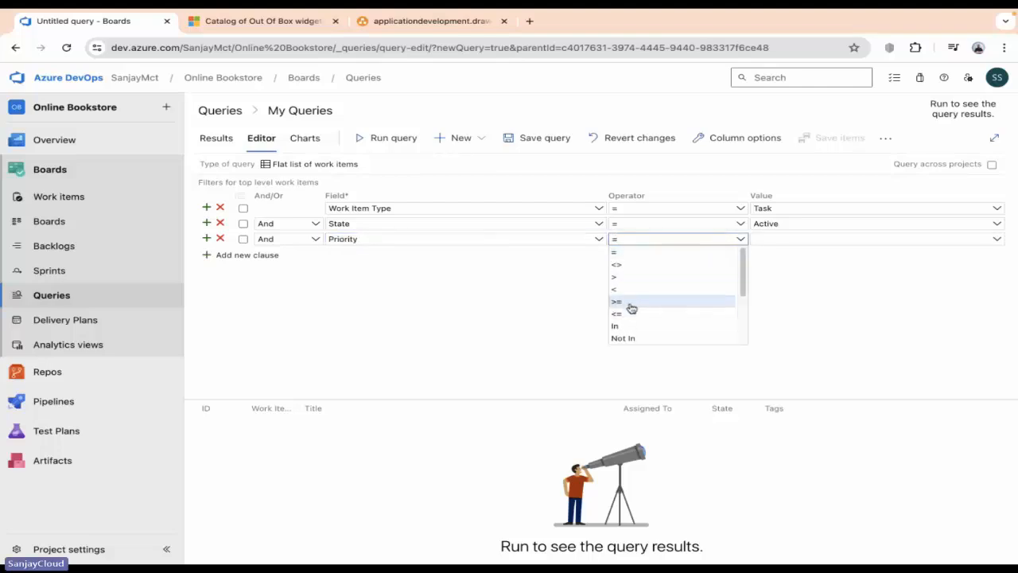
pyautogui.click(633, 314)
pyautogui.click(815, 239)
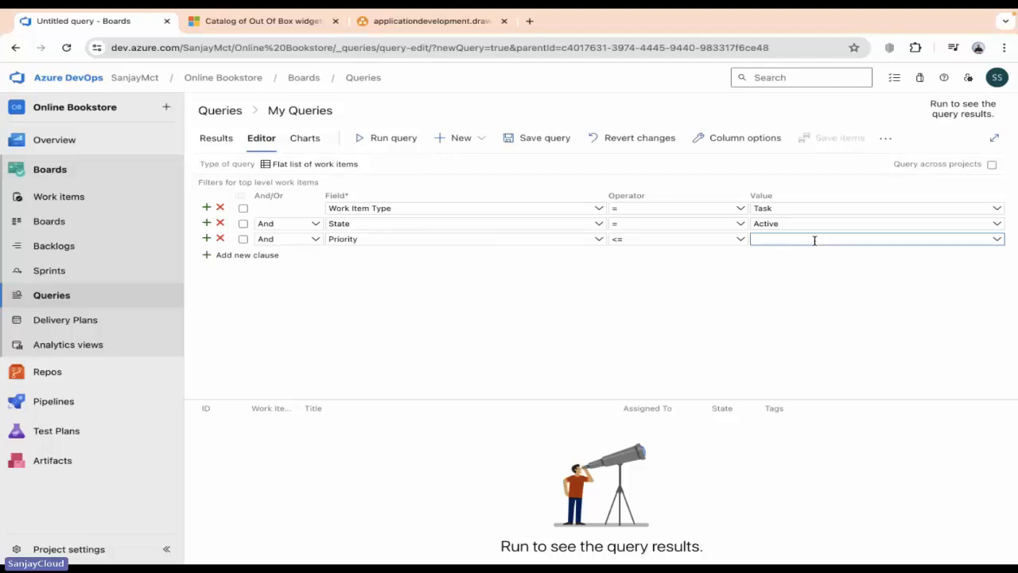
pyautogui.click(756, 305)
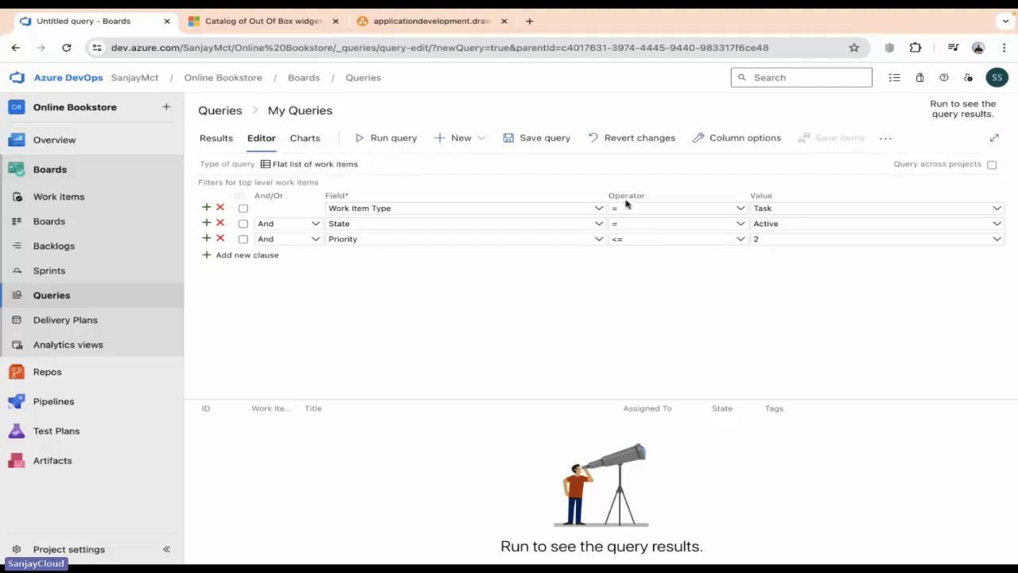
# Run the query, change the State value from Active to New, and rerun it for 10 tasks.
pyautogui.click(394, 139)
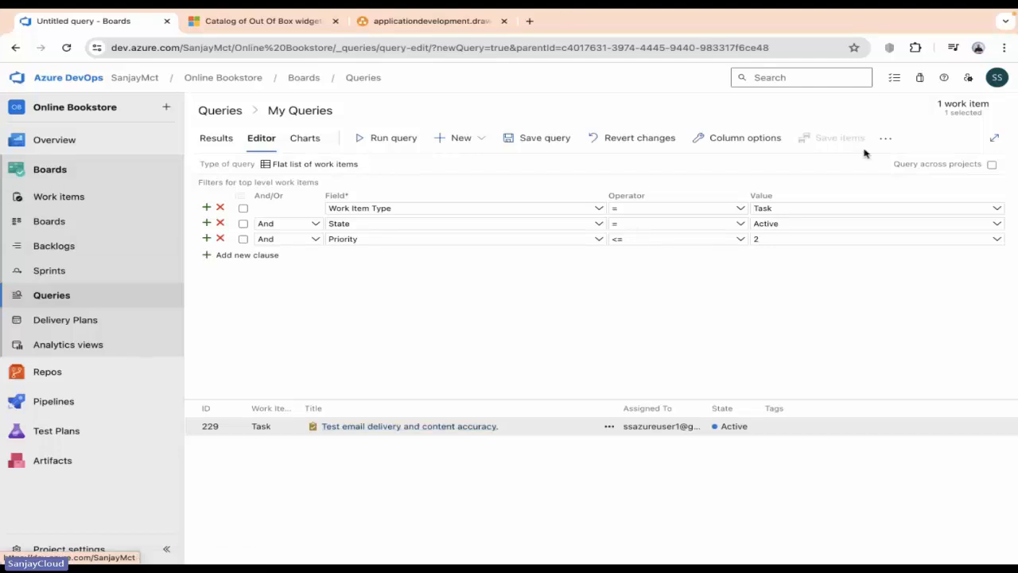
pyautogui.click(994, 228)
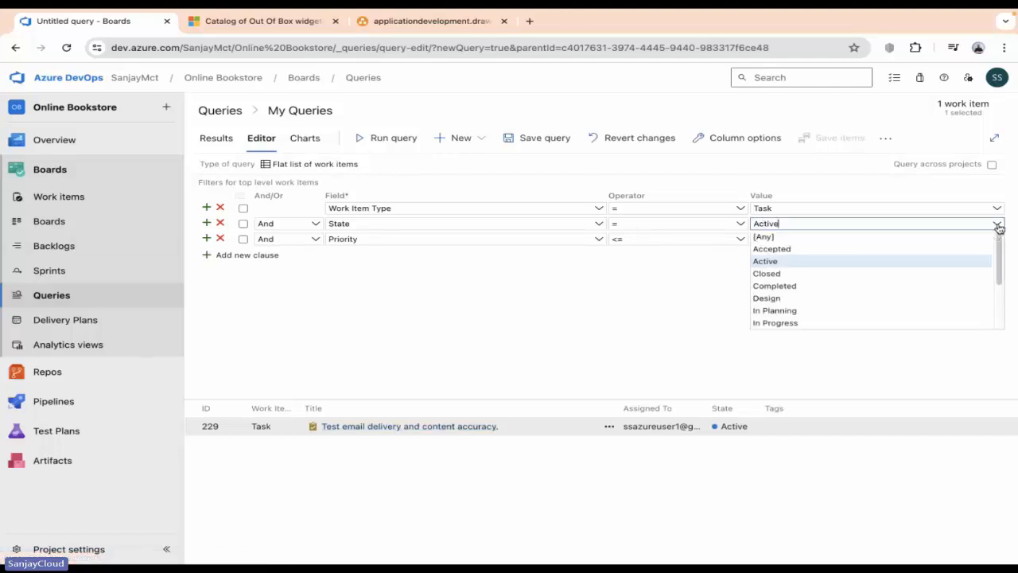
pyautogui.write('n')
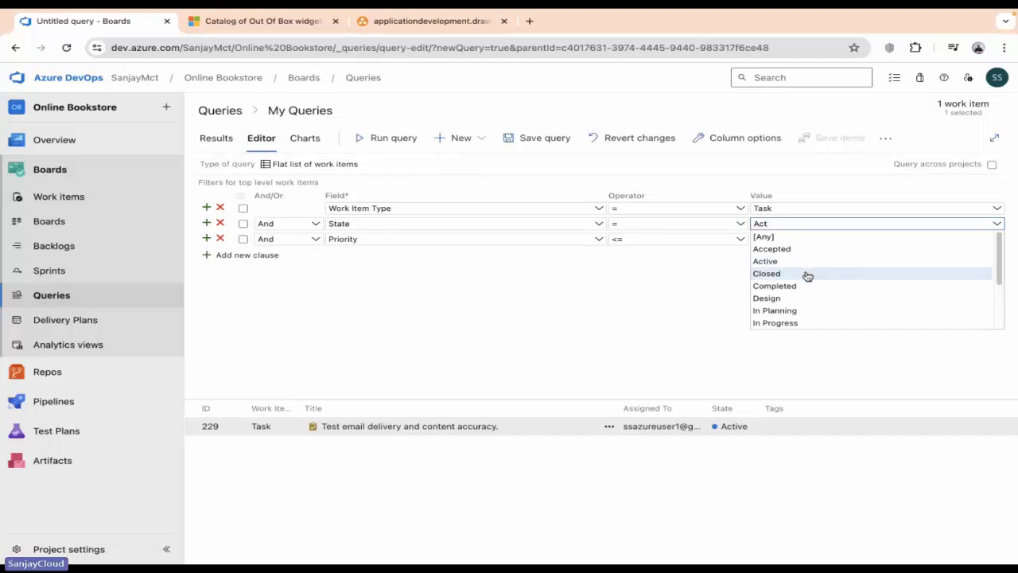
pyautogui.write('New')
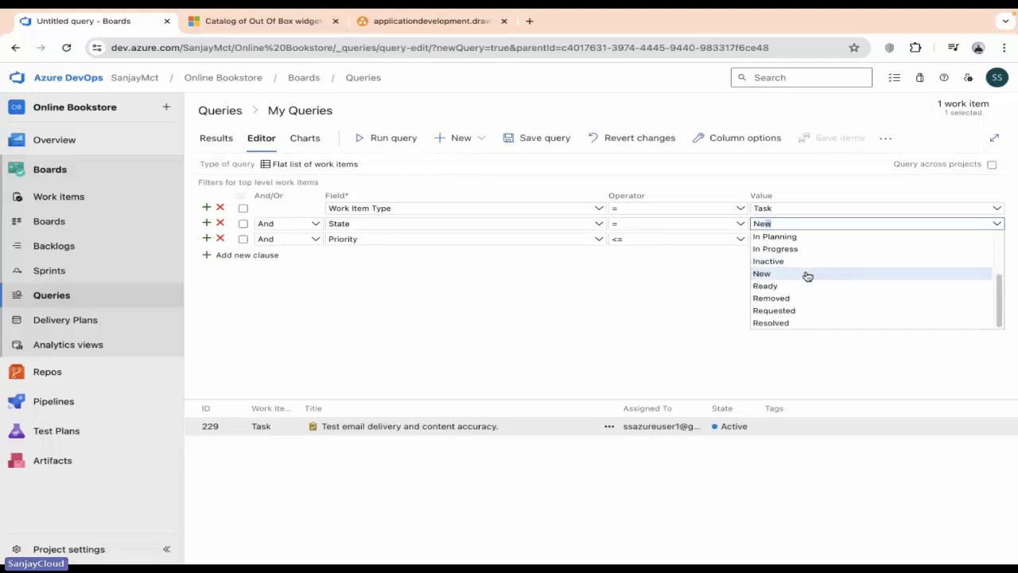
pyautogui.click(854, 275)
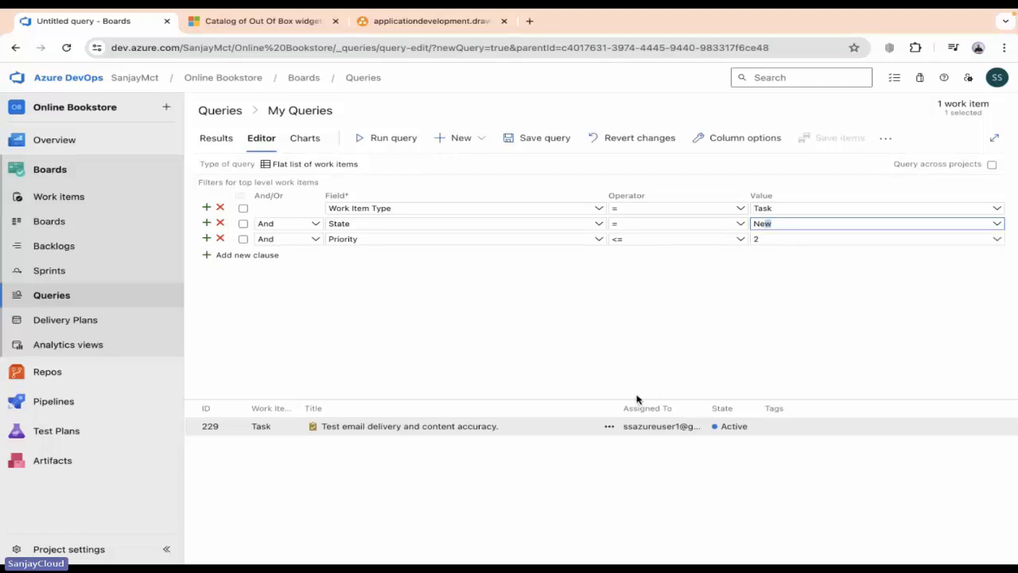
pyautogui.click(405, 143)
pyautogui.scroll(-2, 387, 466)
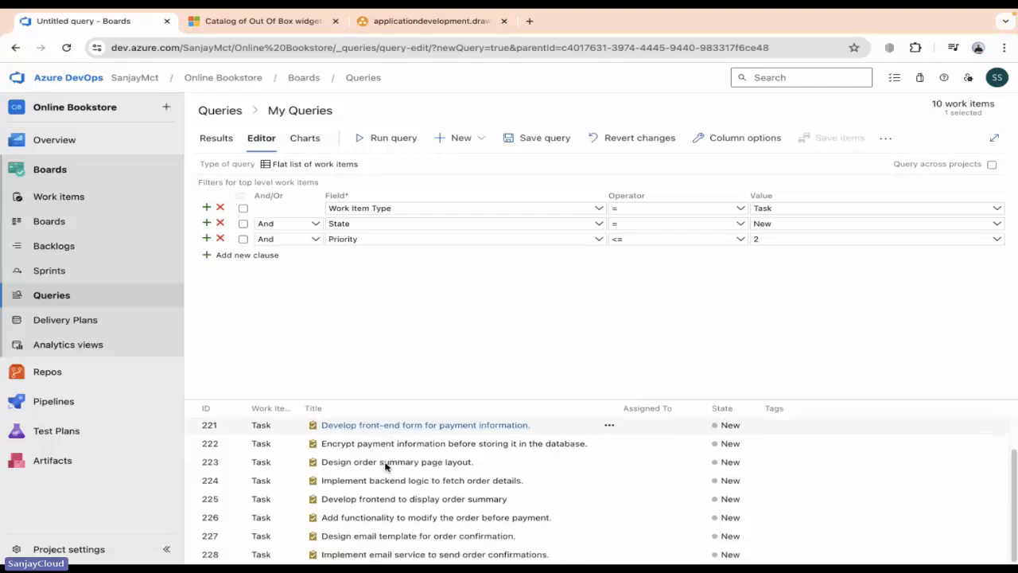
pyautogui.scroll(2, 383, 557)
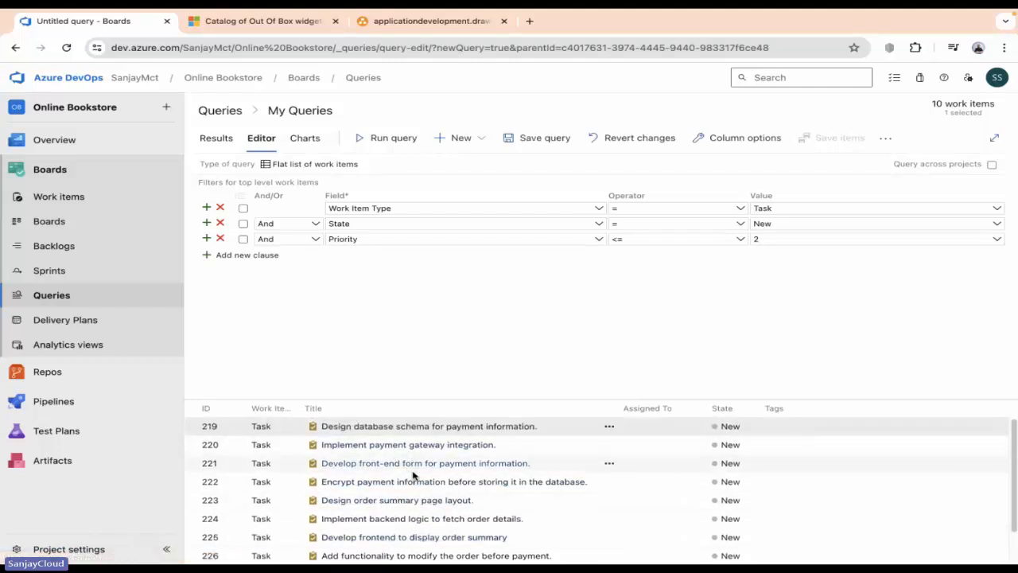
pyautogui.scroll(-2, 504, 500)
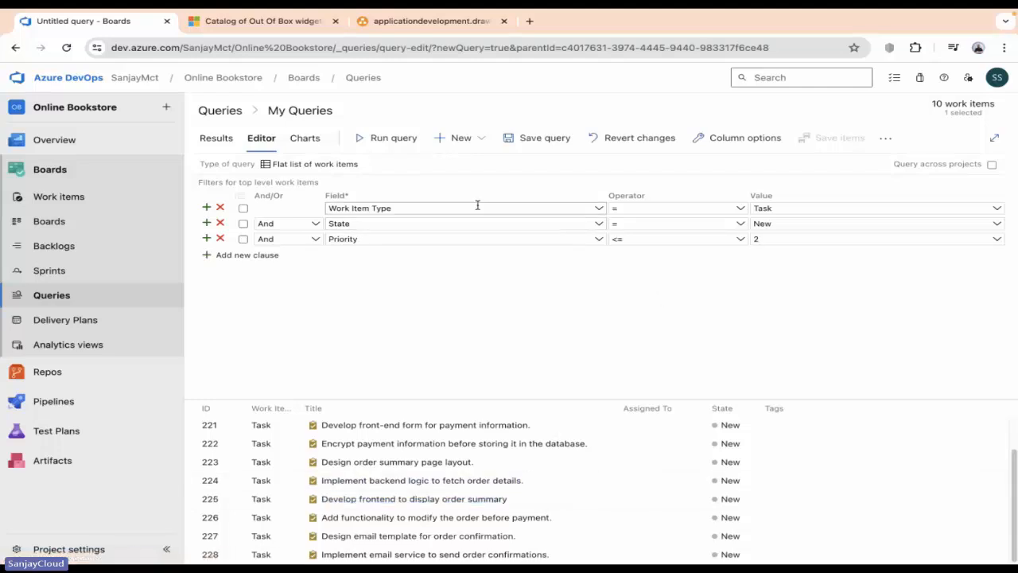
# Save the query as 'New State' in the My Queries folder.
pyautogui.click(532, 140)
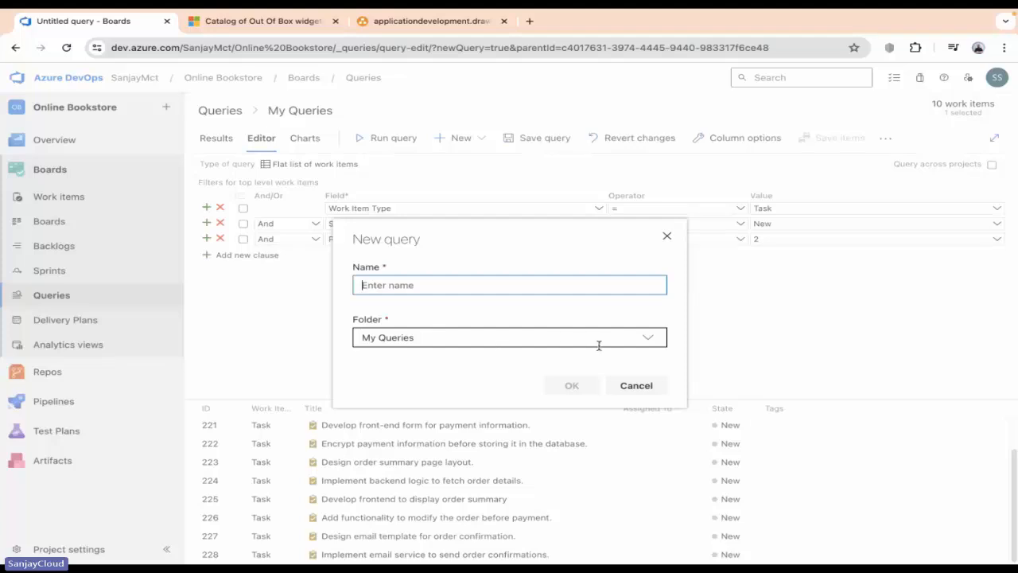
pyautogui.click(632, 337)
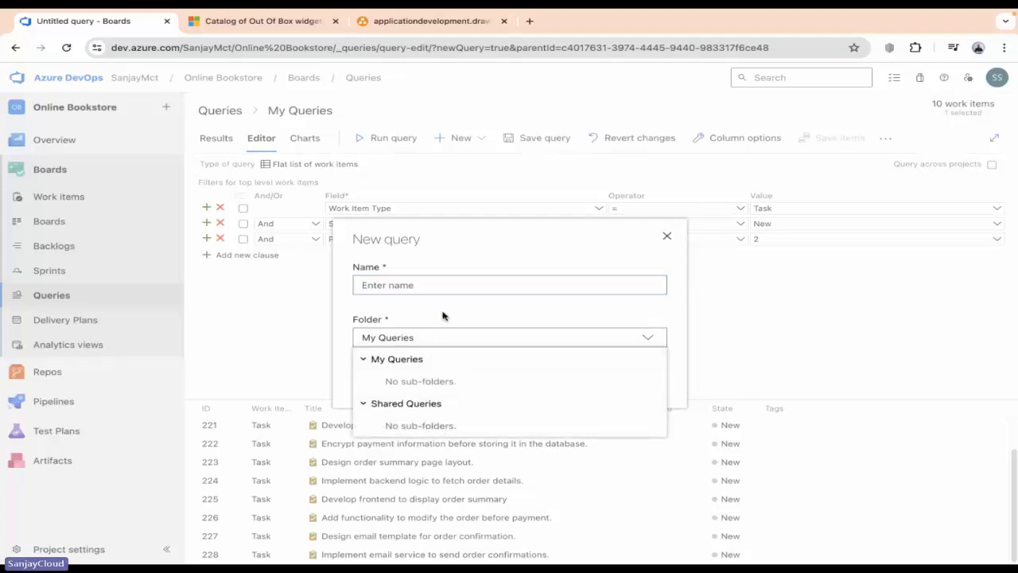
pyautogui.click(475, 286)
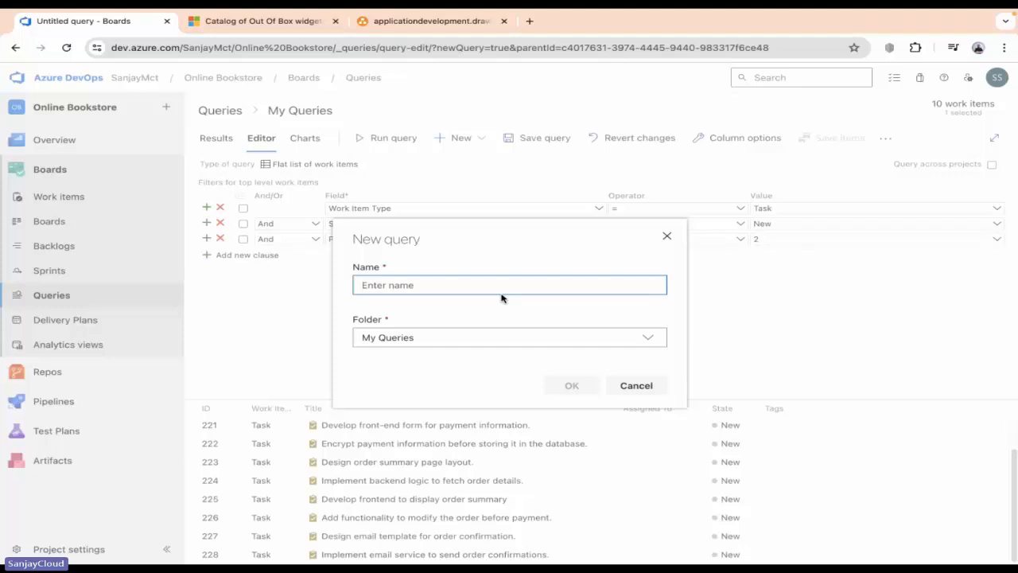
pyautogui.write('new')
pyautogui.press('BackSpace')
pyautogui.press('BackSpace')
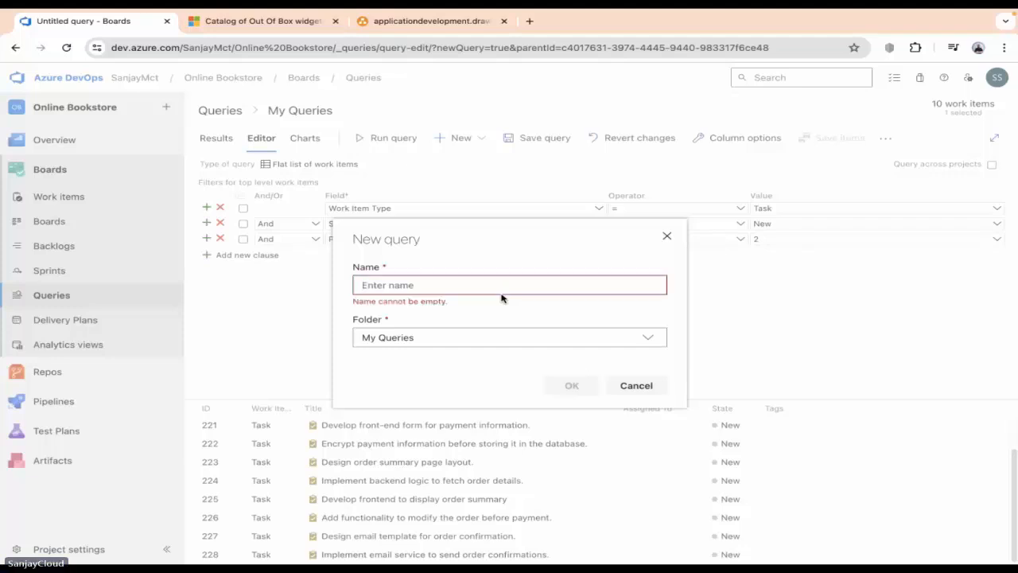
pyautogui.write('New S')
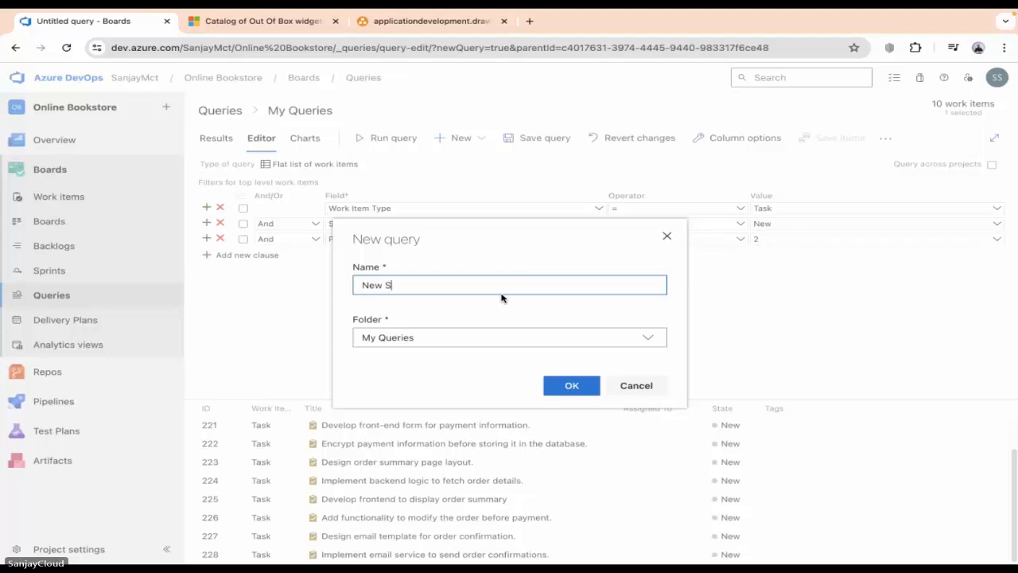
pyautogui.write('tate')
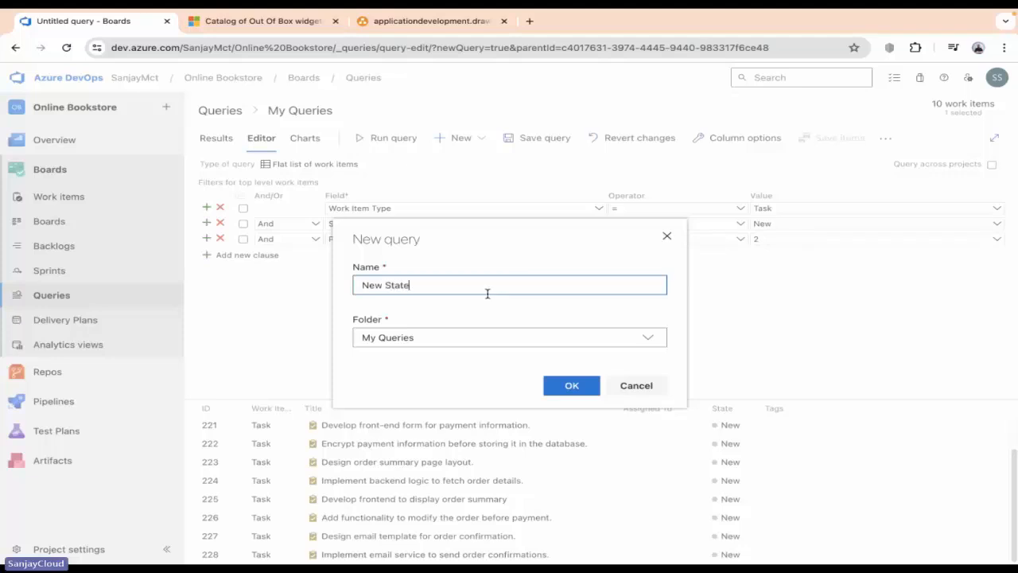
pyautogui.click(510, 237)
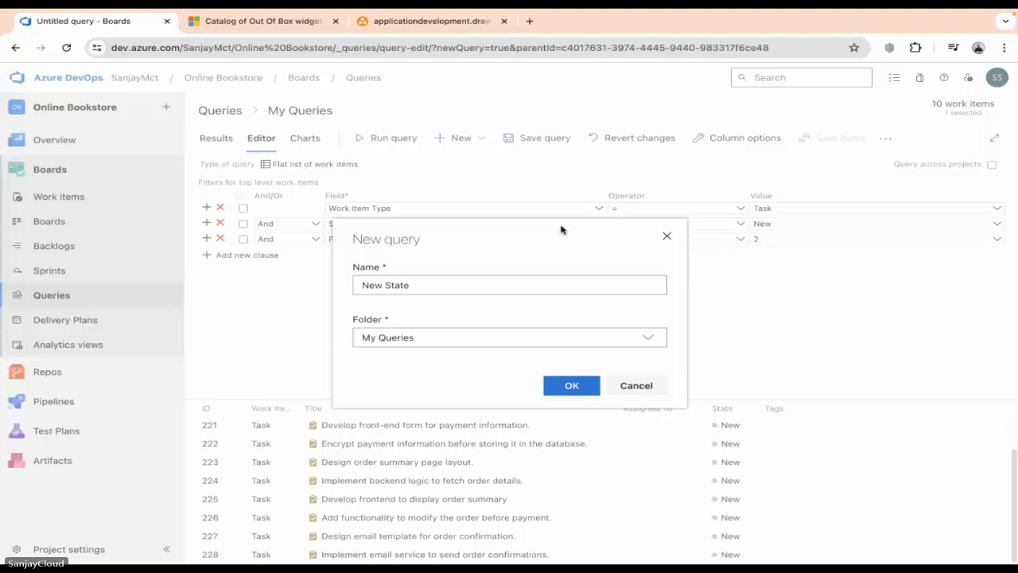
pyautogui.click(572, 385)
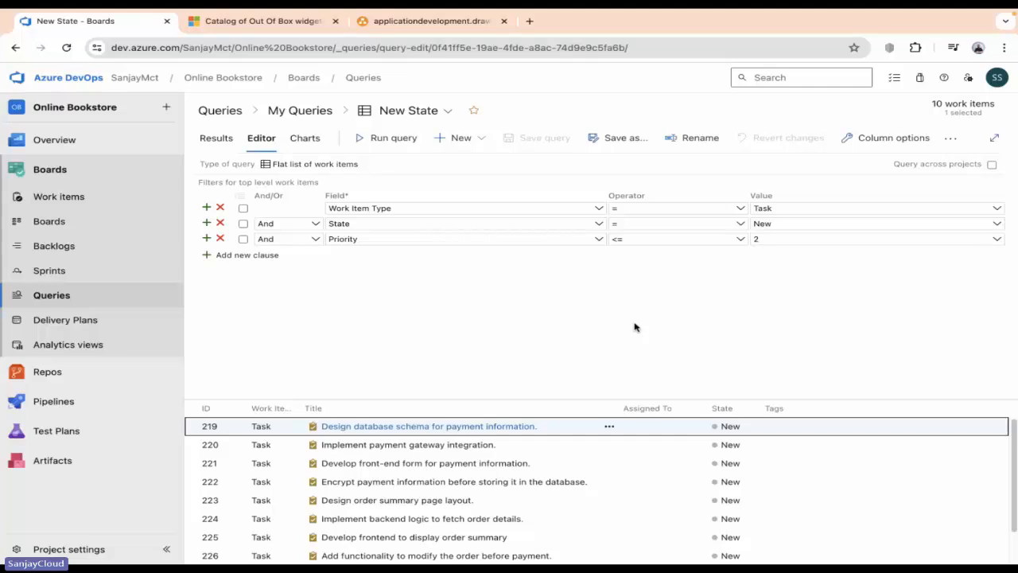
# Add a pie chart grouped by State to the New State query.
pyautogui.click(319, 143)
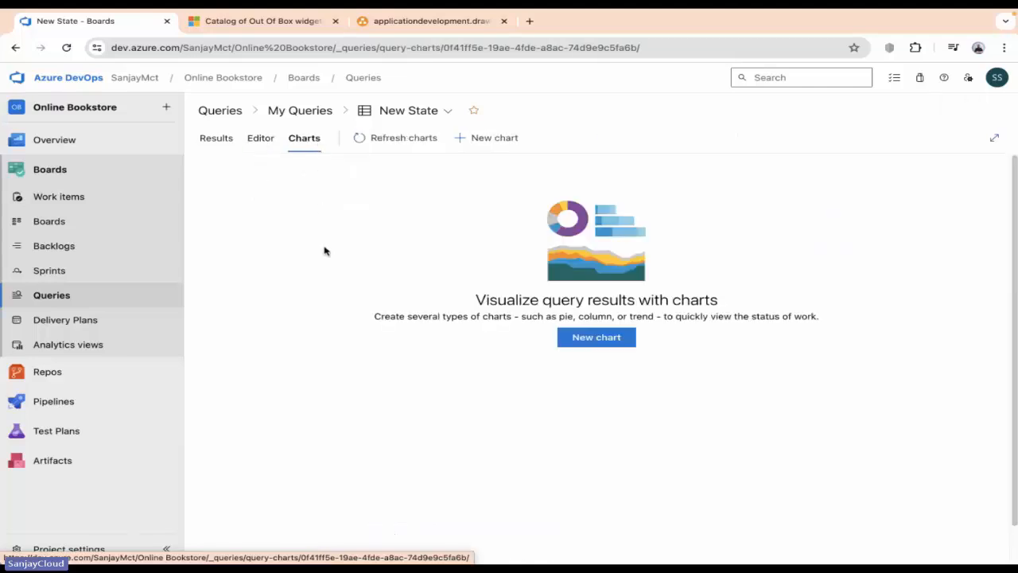
pyautogui.click(596, 341)
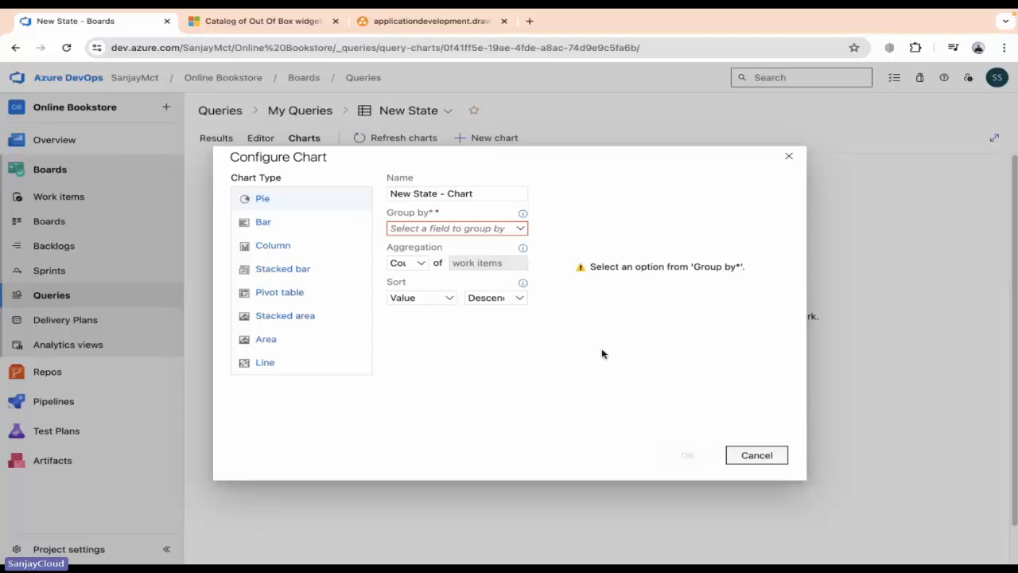
pyautogui.click(477, 229)
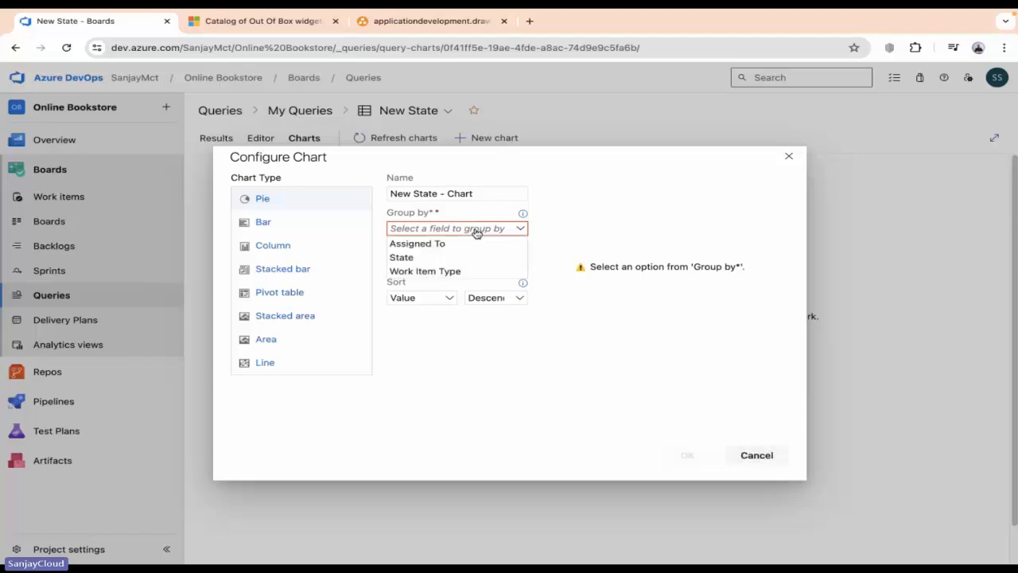
pyautogui.click(403, 258)
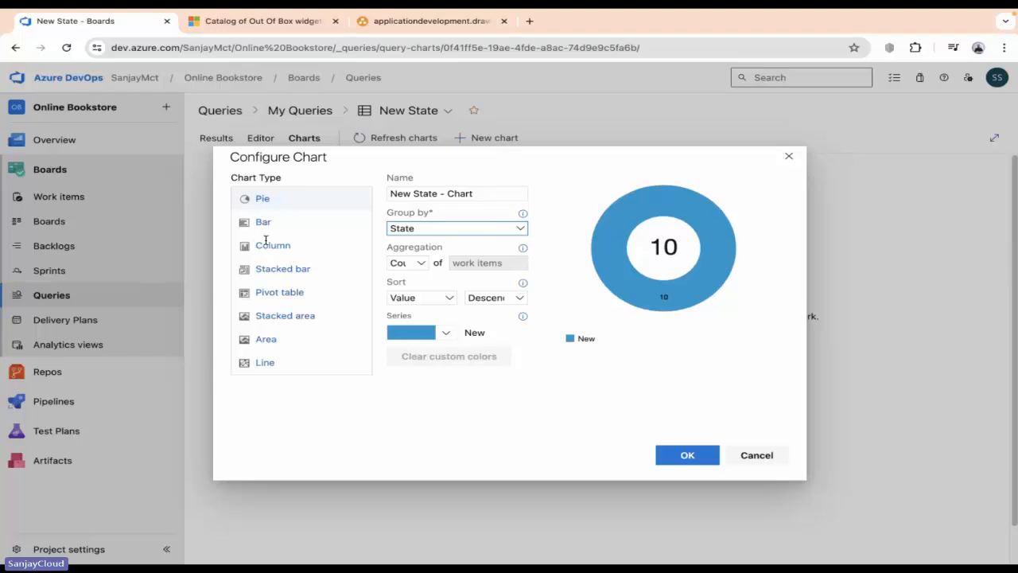
pyautogui.click(686, 455)
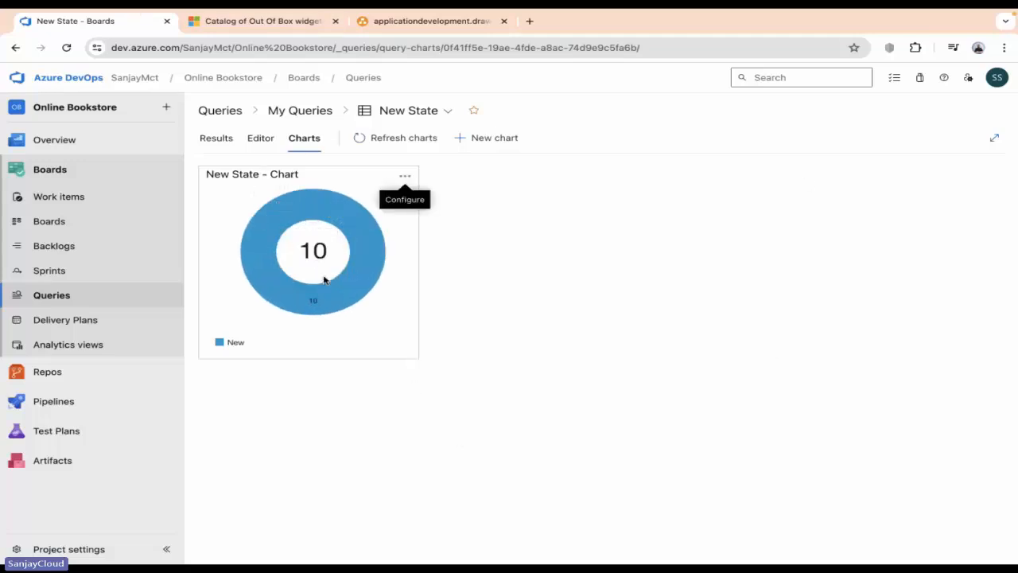
pyautogui.moveTo(317, 265)
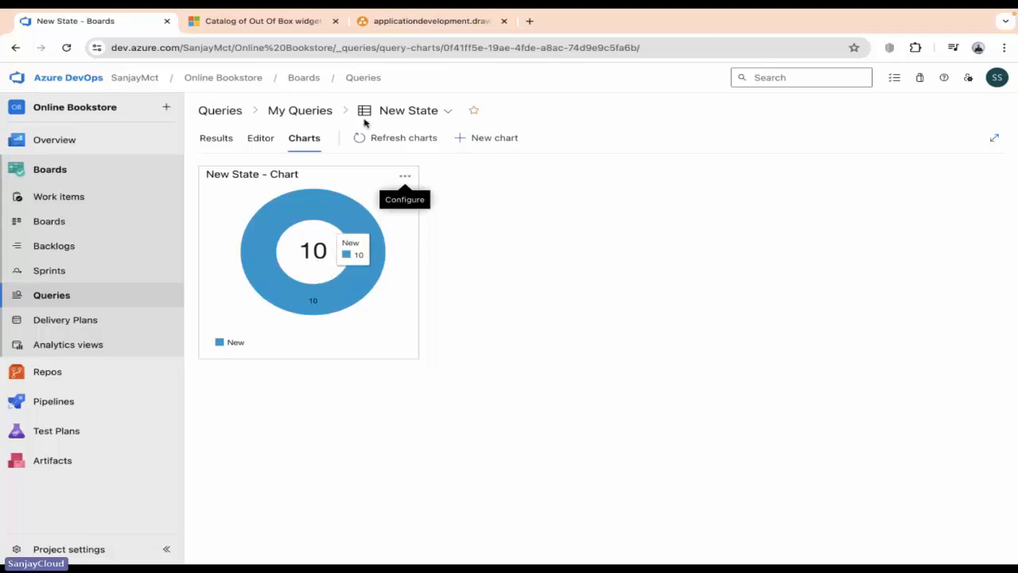
# Return to the query results, then go up to the My Queries folder.
pyautogui.click(229, 139)
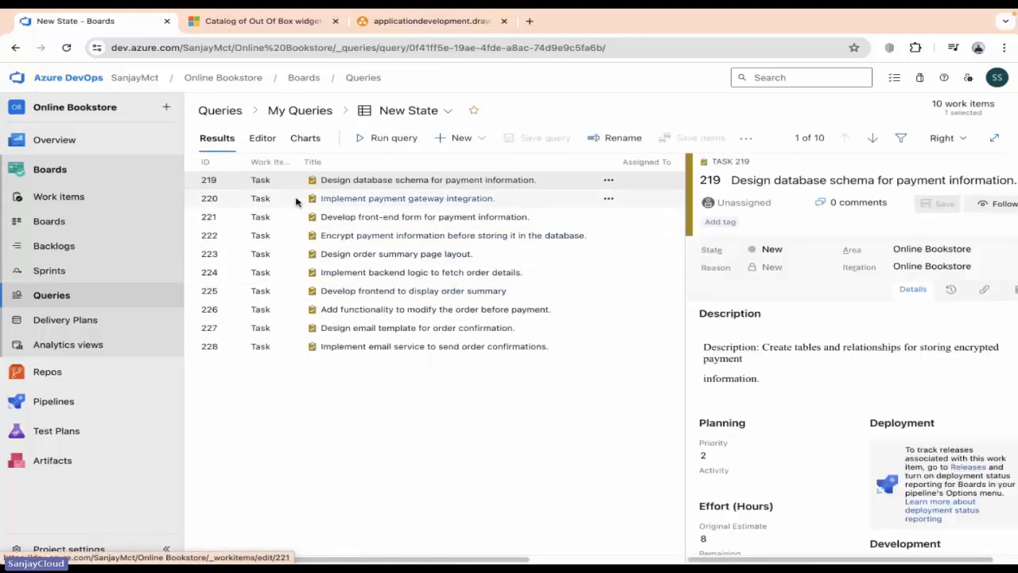
pyautogui.click(330, 113)
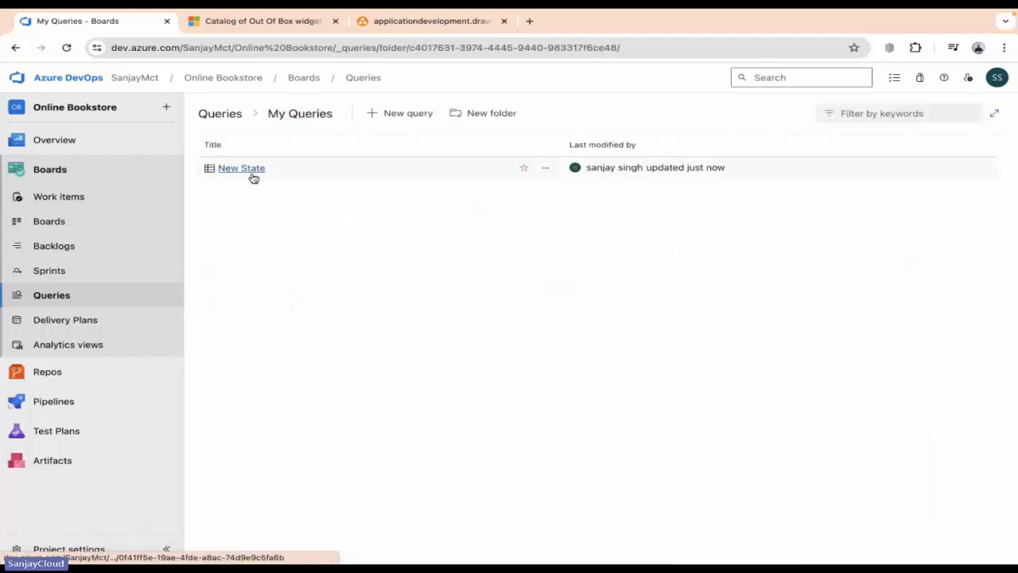